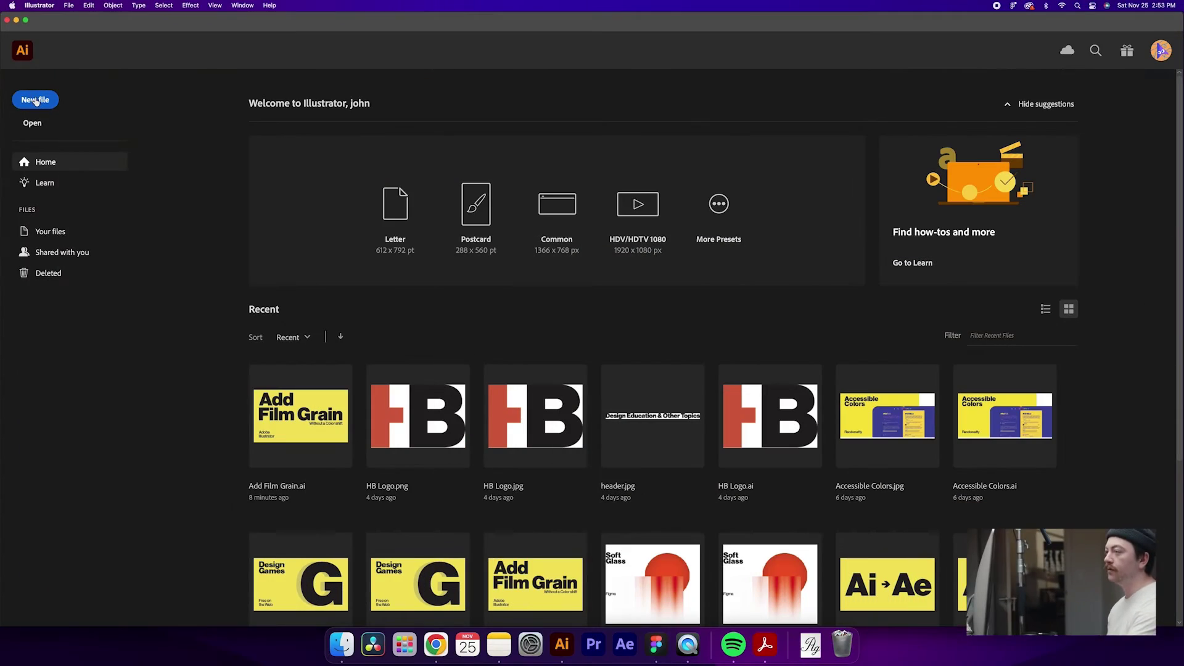
Create a new blank 1920 × 1080 px document from the Home screen
{"action": "left_click", "coordinate": [44, 107]}
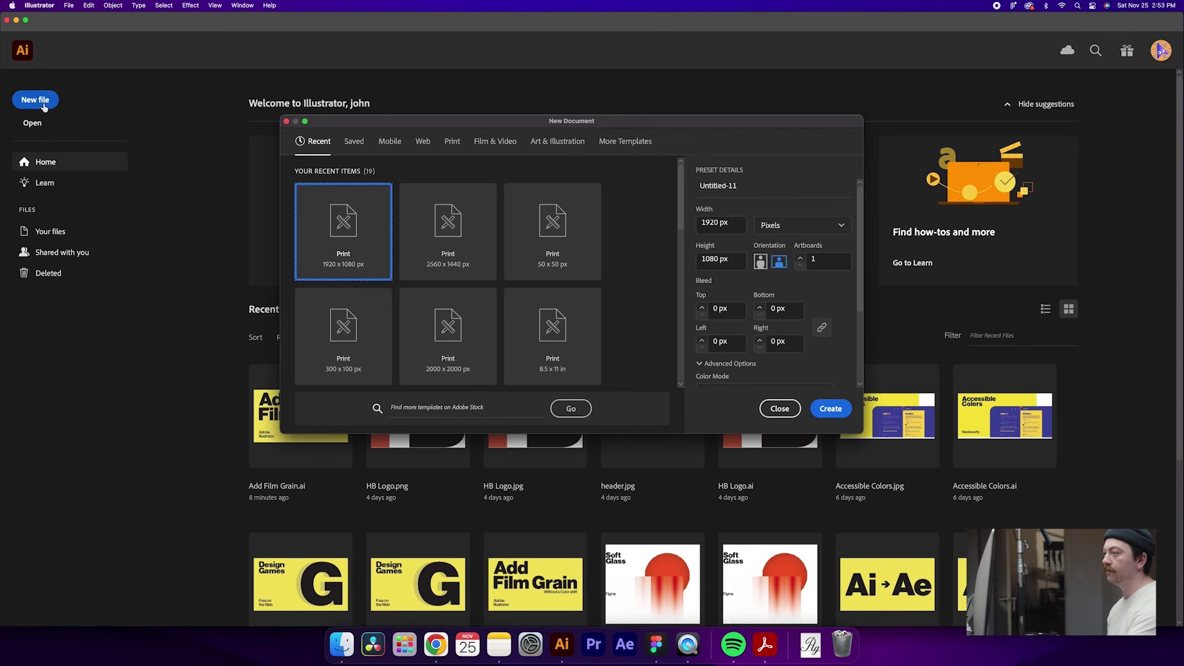
{"action": "left_click", "coordinate": [832, 409]}
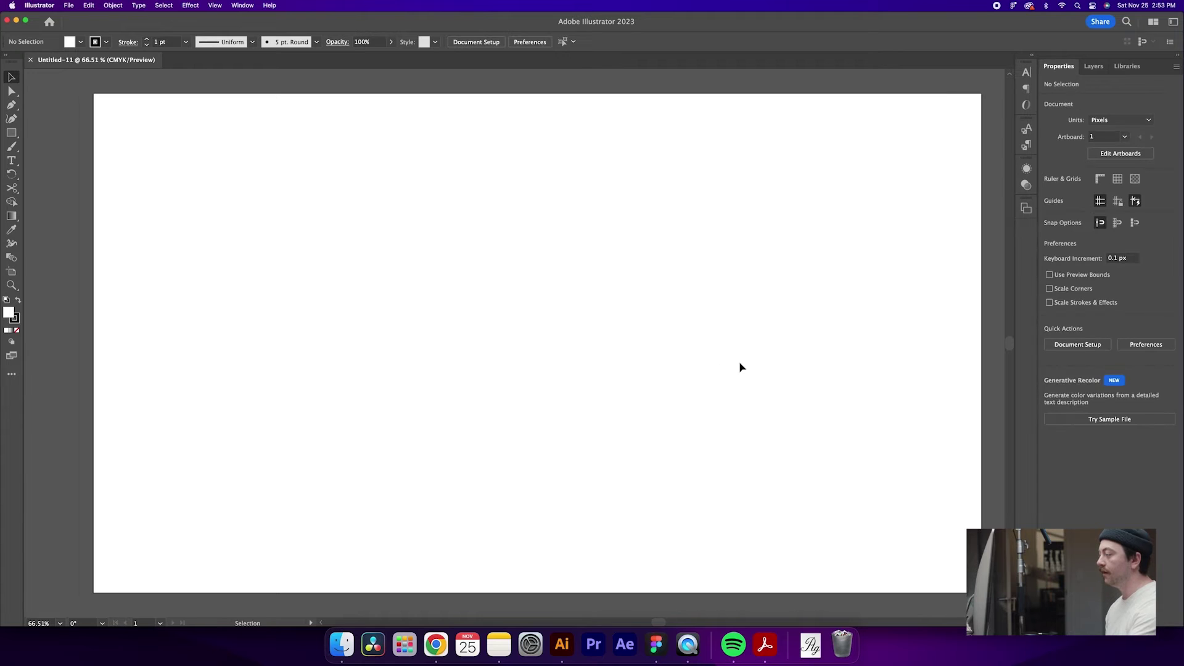
Draw a 715 px circle and nudge it slightly up and left toward the artboard centre
{"action": "key", "text": "l"}
{"action": "mouse_move", "coordinate": [429, 233]}
{"action": "left_mouse_down"}
{"action": "mouse_move", "coordinate": [525, 330]}
{"action": "mouse_move", "coordinate": [760, 487]}
{"action": "mouse_move", "coordinate": [746, 473]}
{"action": "left_mouse_up"}
{"action": "key", "text": "v"}
{"action": "left_click_drag", "start_coordinate": [670, 407], "coordinate": [609, 343]}
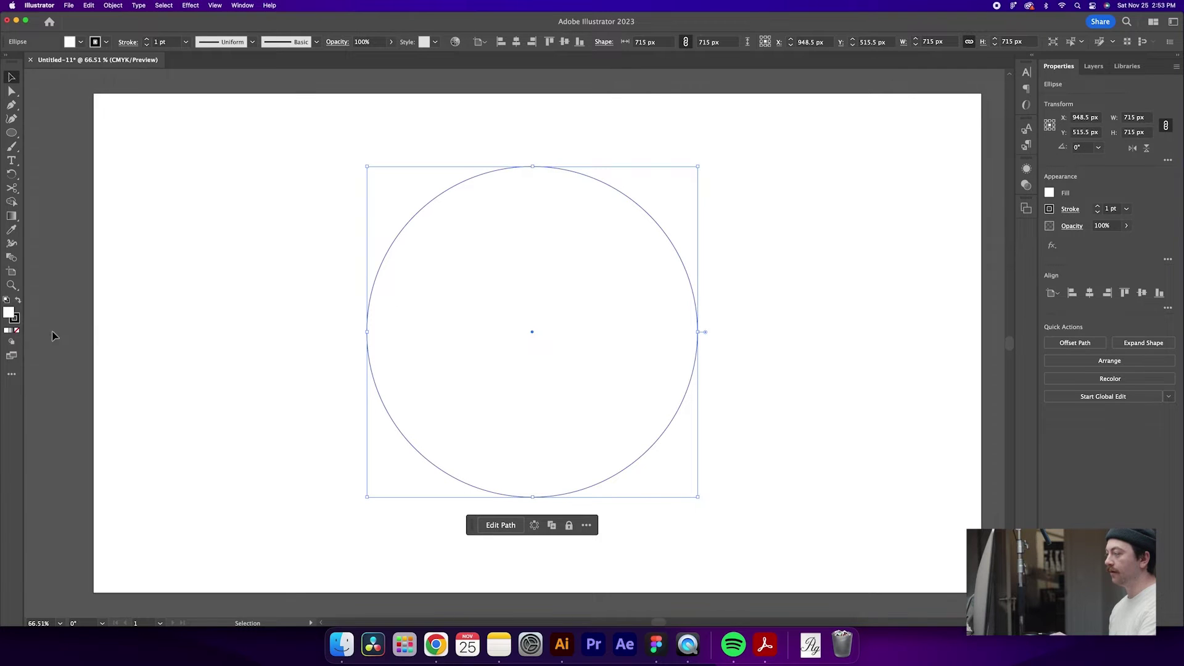
Fill the circle with blue 2939ce and give it no outline
{"action": "key", "text": "/"}
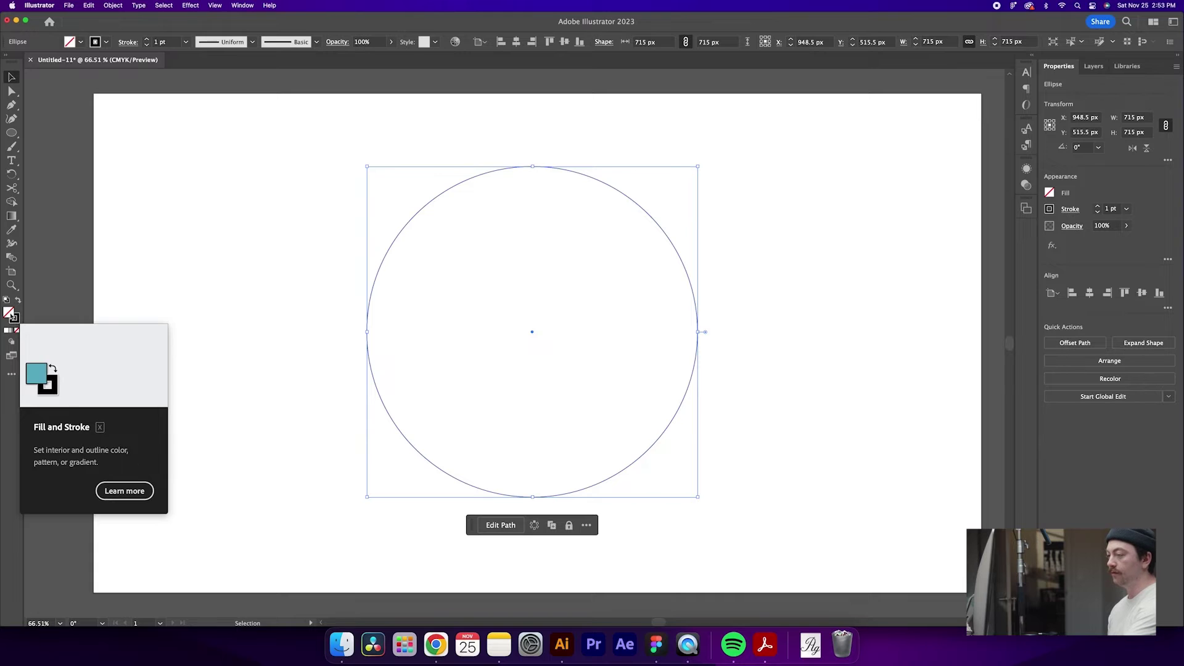
{"action": "key", "text": "shift+x"}
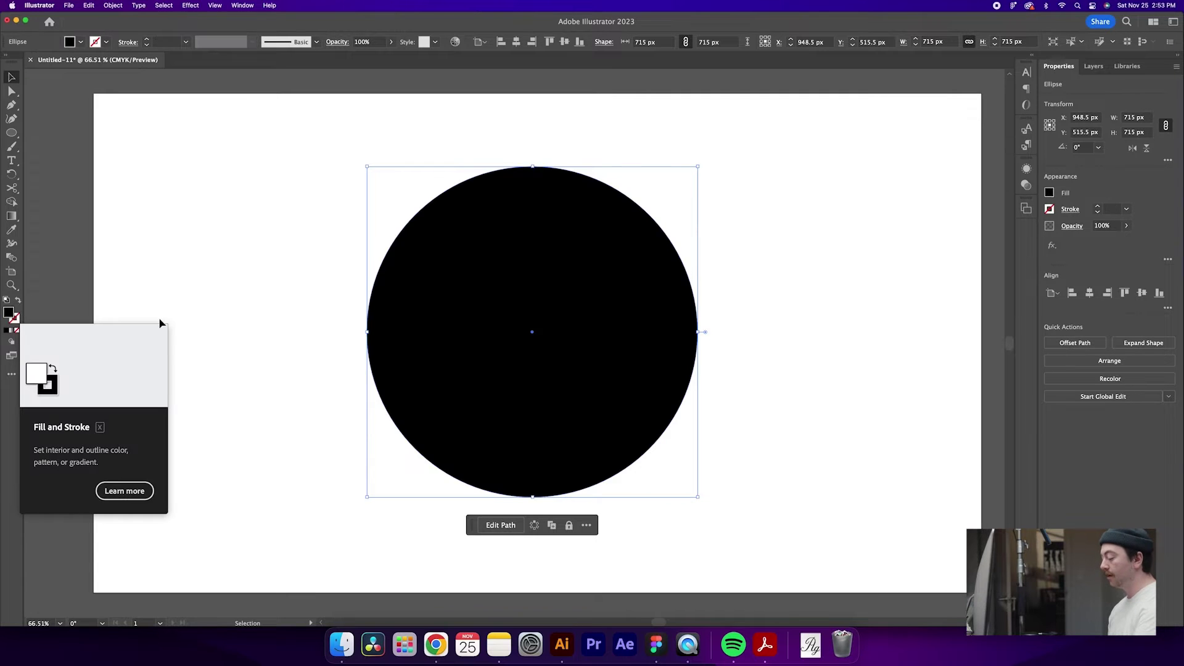
{"action": "left_click", "coordinate": [275, 343]}
{"action": "key", "text": "super+a"}
{"action": "double_click", "coordinate": [9, 313]}
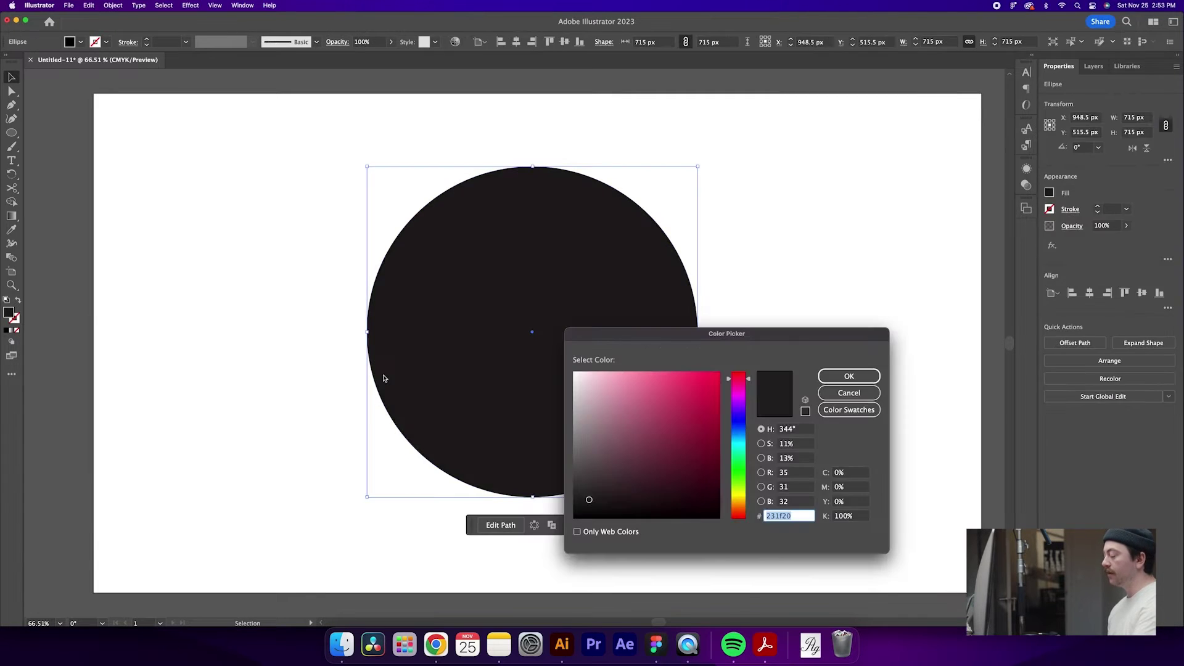
{"action": "mouse_move", "coordinate": [739, 436]}
{"action": "left_mouse_down"}
{"action": "mouse_move", "coordinate": [739, 423]}
{"action": "mouse_move", "coordinate": [691, 399]}
{"action": "left_mouse_up"}
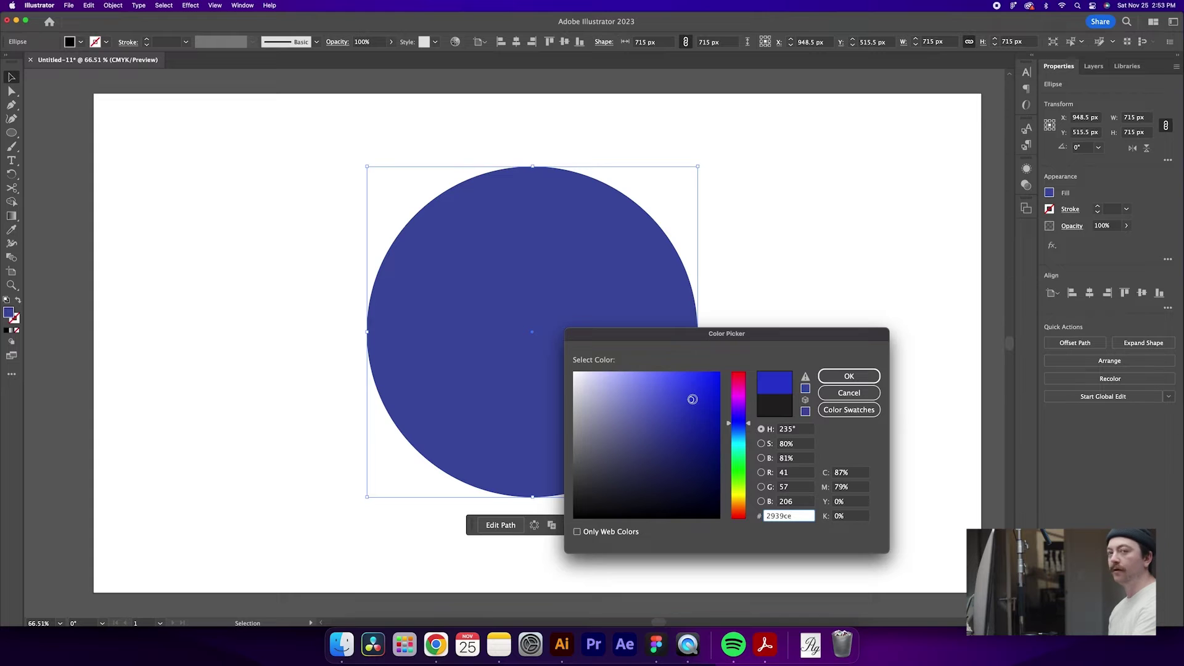
{"action": "left_click", "coordinate": [852, 378]}
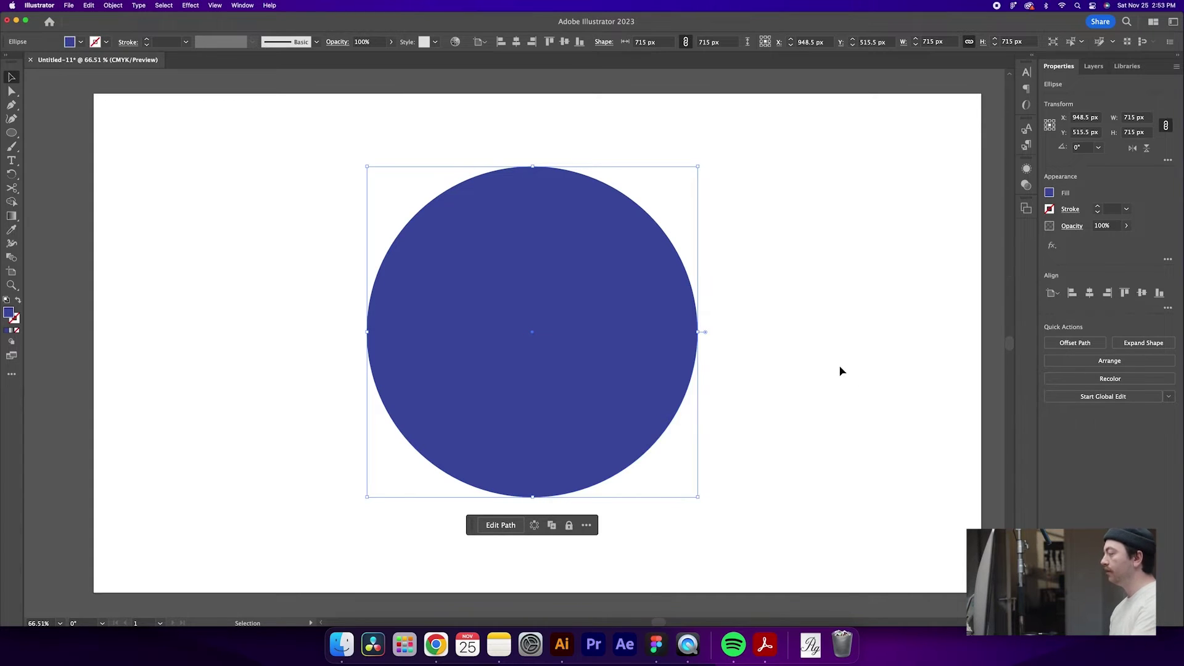
{"action": "left_click", "coordinate": [839, 371]}
Pull the circle's top anchor up and left into an egg shape
{"action": "left_click", "coordinate": [542, 268]}
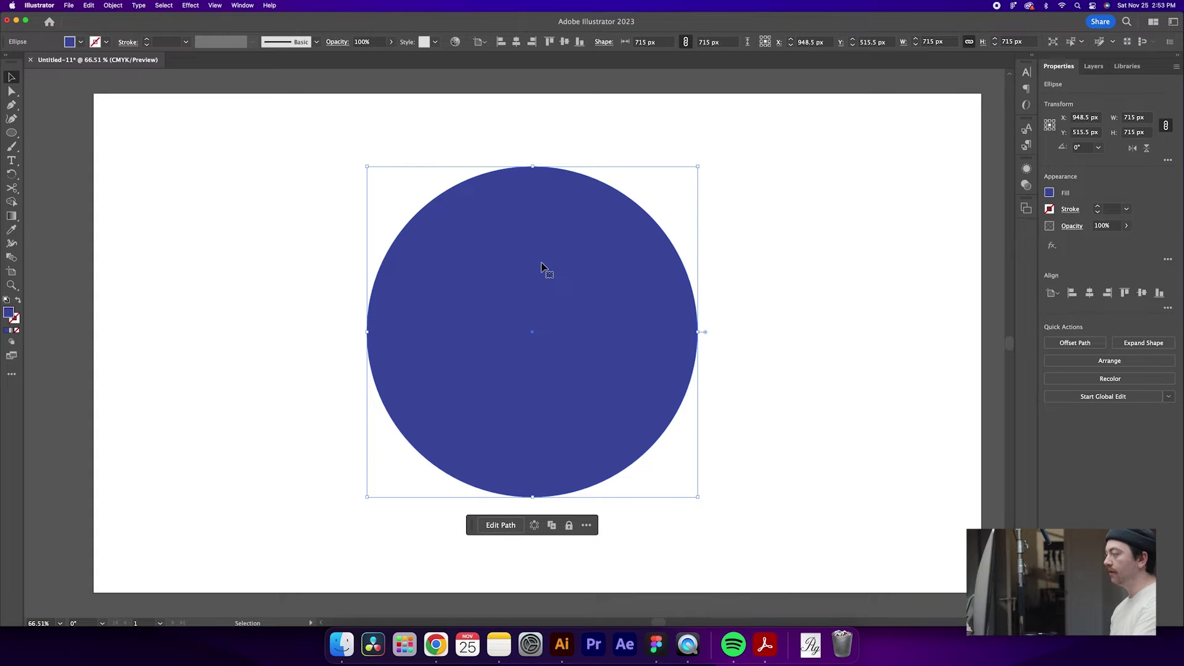
{"action": "key", "text": "a"}
{"action": "left_click_drag", "start_coordinate": [531, 168], "coordinate": [528, 194]}
{"action": "key", "text": "super+z"}
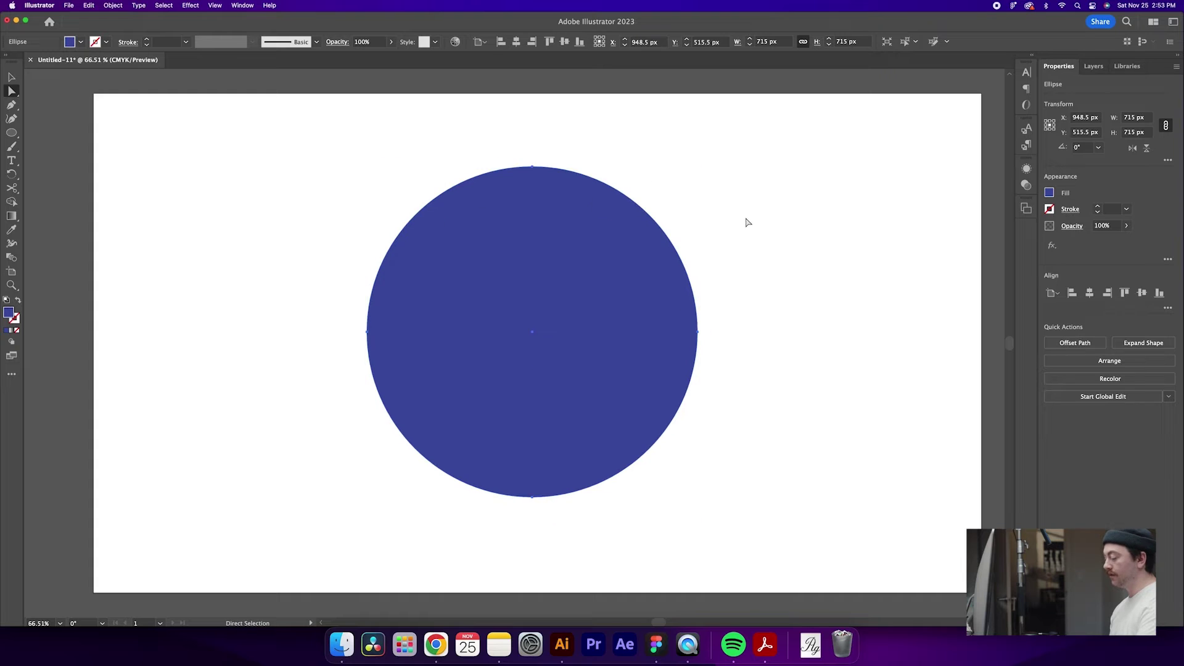
{"action": "left_click", "coordinate": [747, 222]}
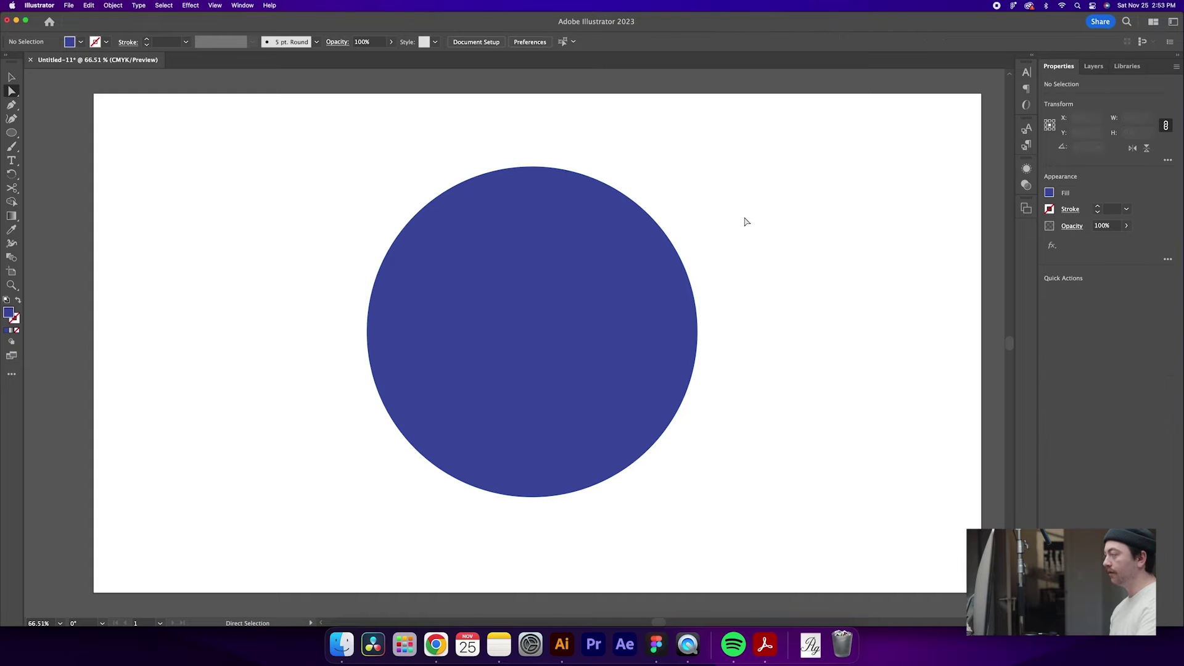
{"action": "left_click", "coordinate": [587, 196]}
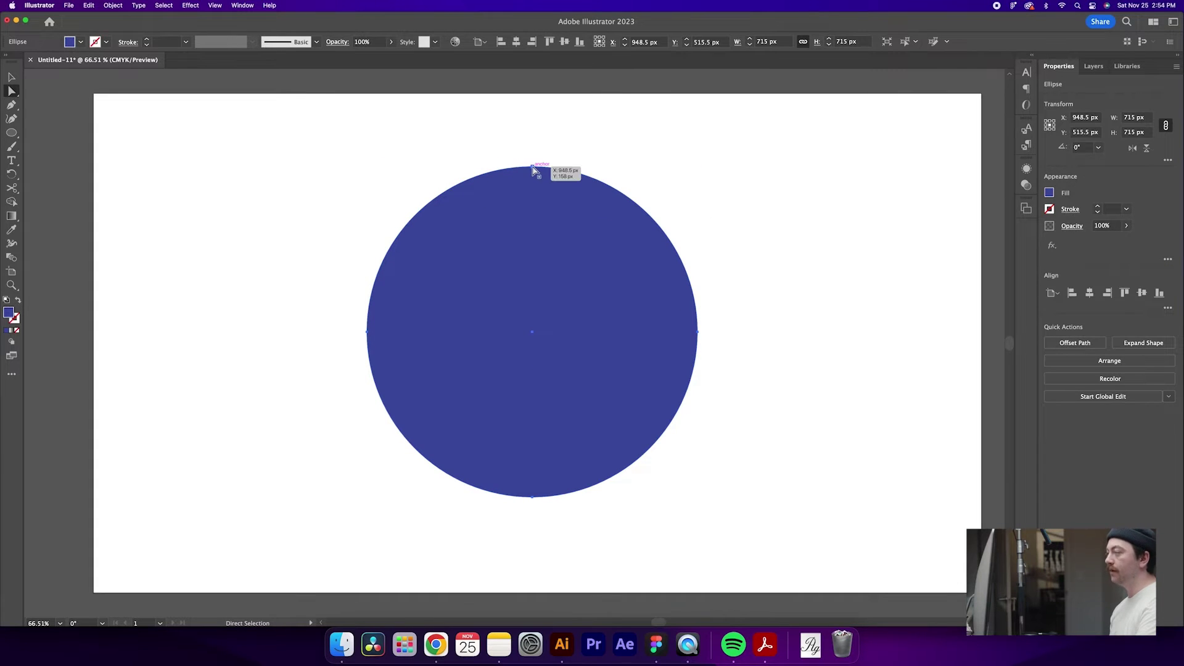
{"action": "left_click", "coordinate": [533, 168]}
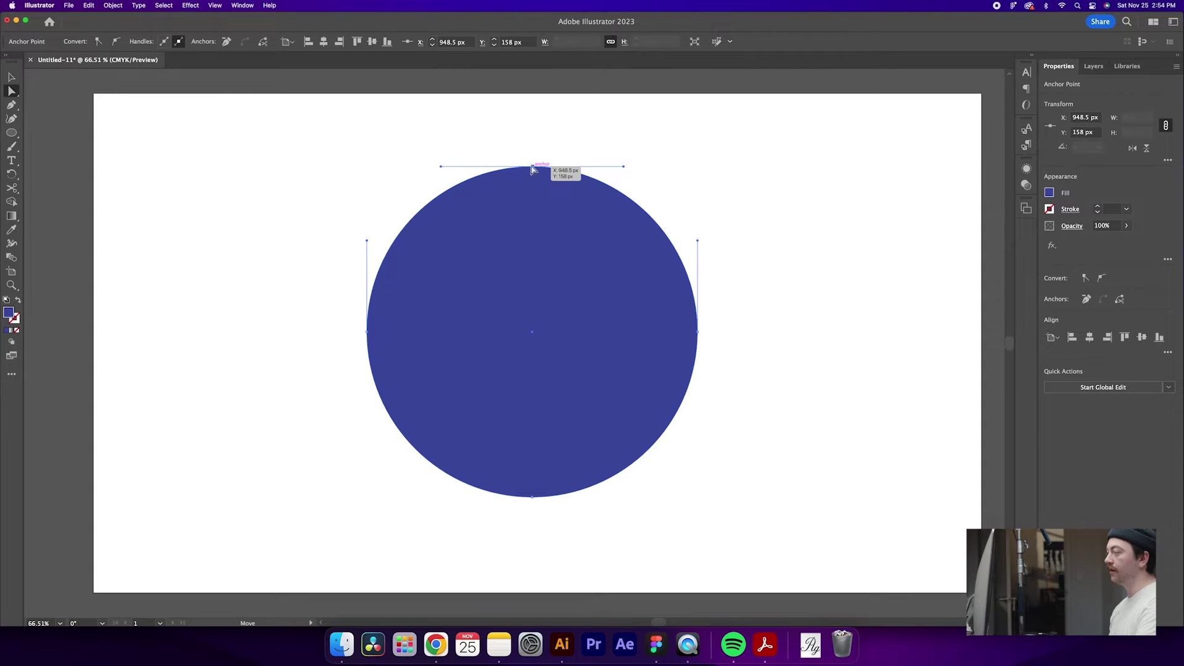
{"action": "left_click_drag", "start_coordinate": [534, 169], "coordinate": [441, 123]}
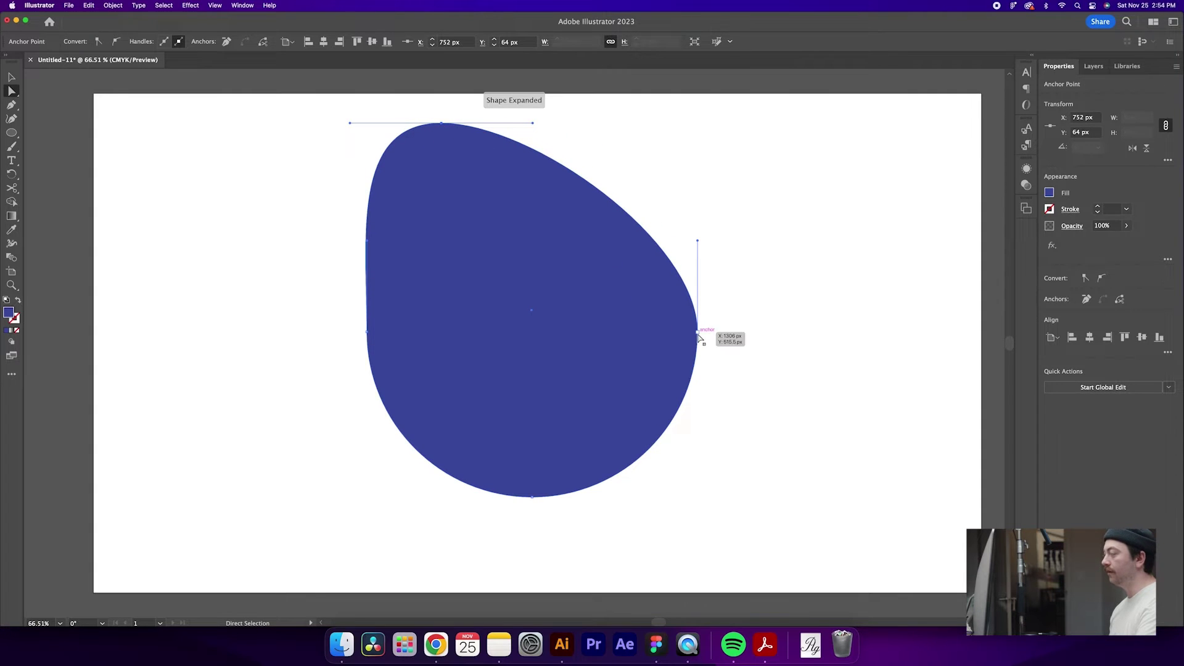
Drag the right, bottom and left anchors so the blob bulges at the lower right
{"action": "left_click_drag", "start_coordinate": [697, 331], "coordinate": [740, 432]}
{"action": "left_click_drag", "start_coordinate": [585, 496], "coordinate": [511, 545]}
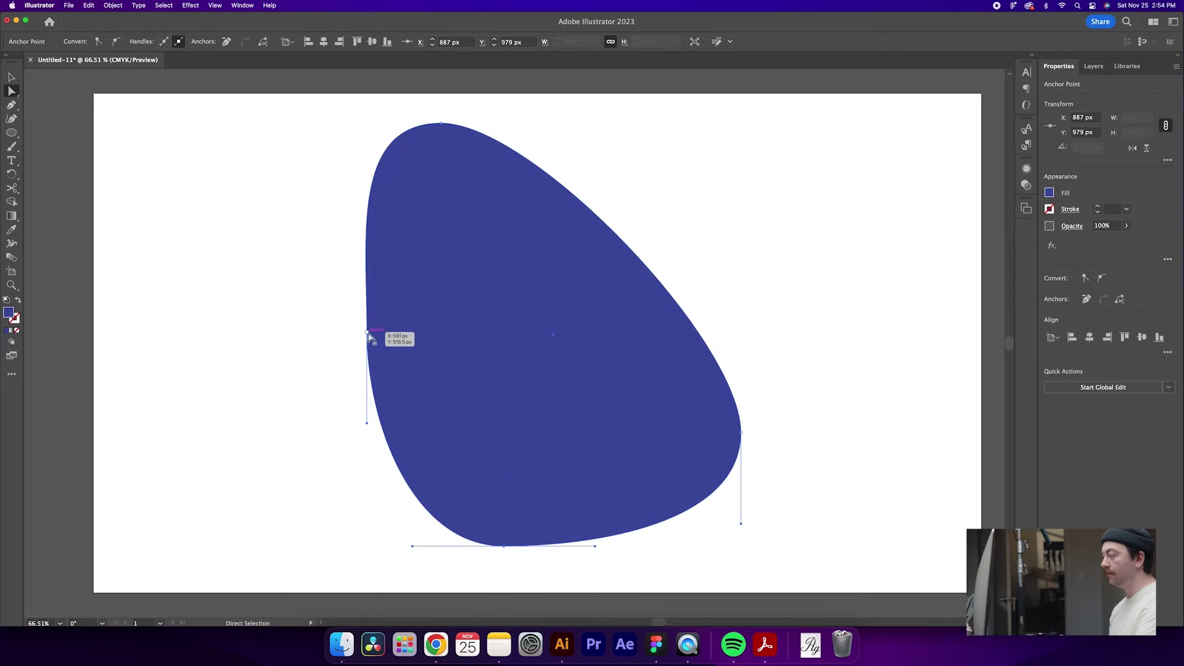
{"action": "left_click_drag", "start_coordinate": [368, 331], "coordinate": [395, 347]}
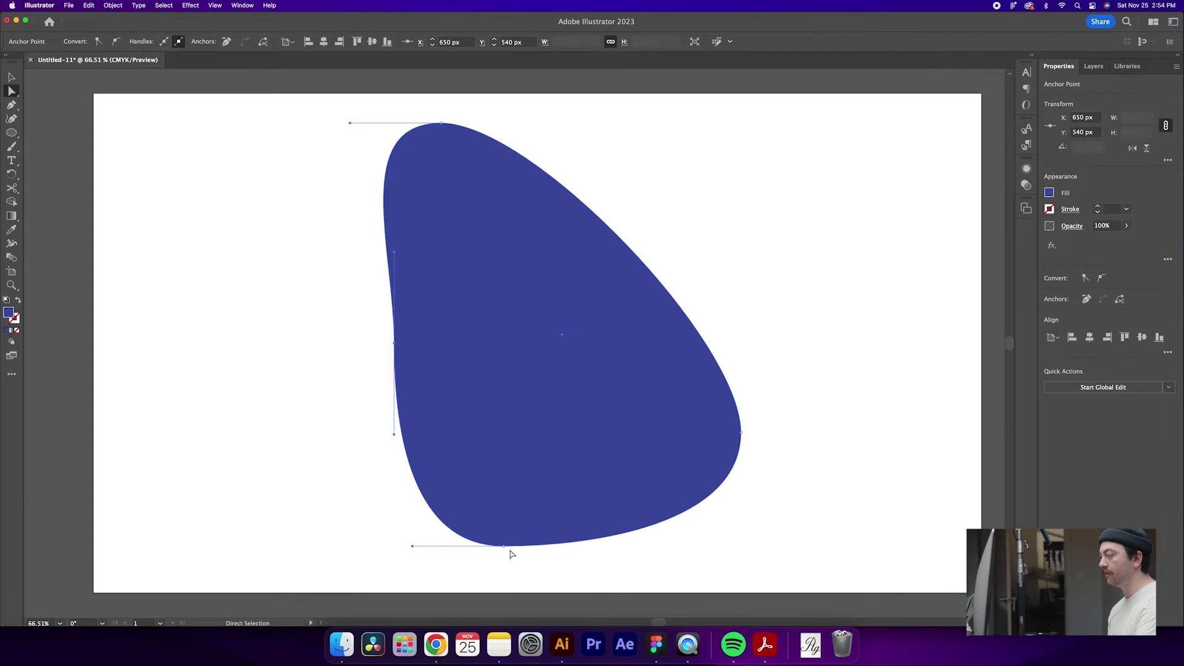
{"action": "left_click_drag", "start_coordinate": [504, 546], "coordinate": [478, 566]}
{"action": "left_click_drag", "start_coordinate": [741, 433], "coordinate": [769, 489]}
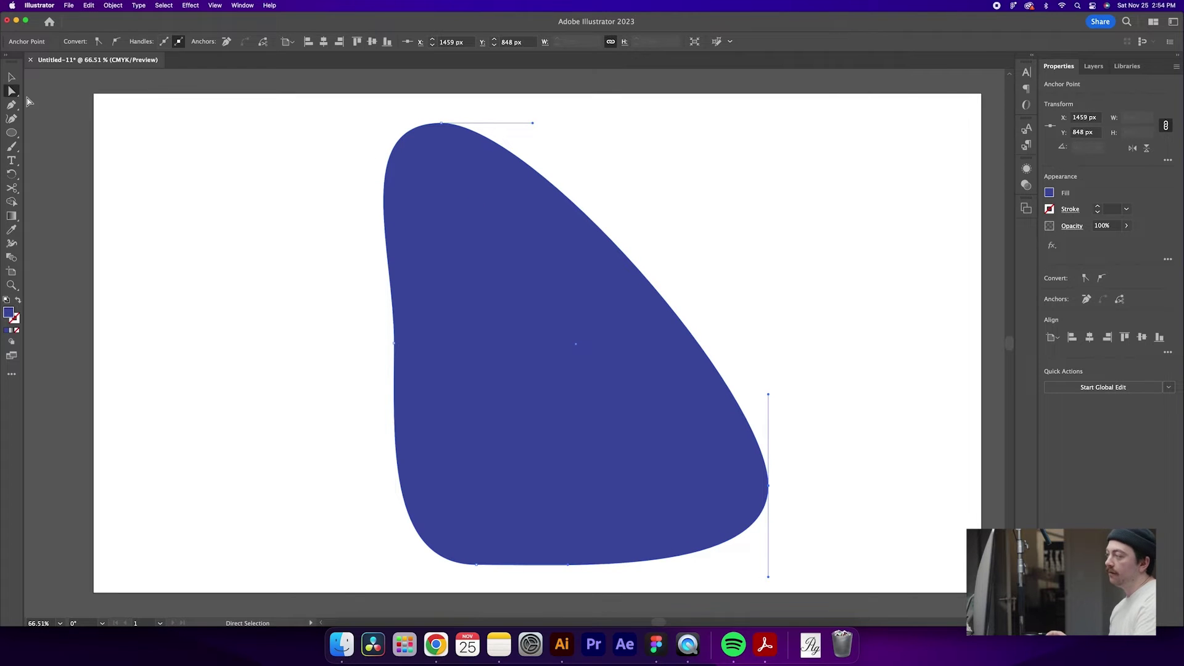
{"action": "key", "text": "v"}
{"action": "left_click", "coordinate": [261, 179]}
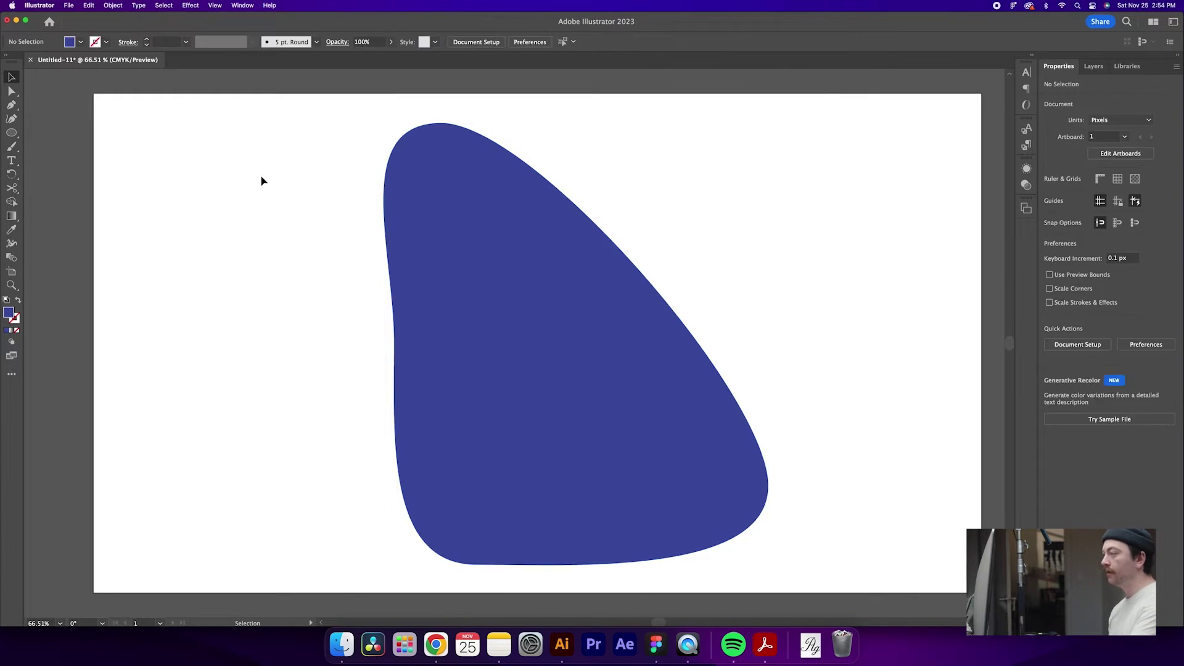
Convert the blob into a Flat gradient mesh with a 4 × 4 grid via Object > Create Gradient Mesh
{"action": "left_click", "coordinate": [502, 246]}
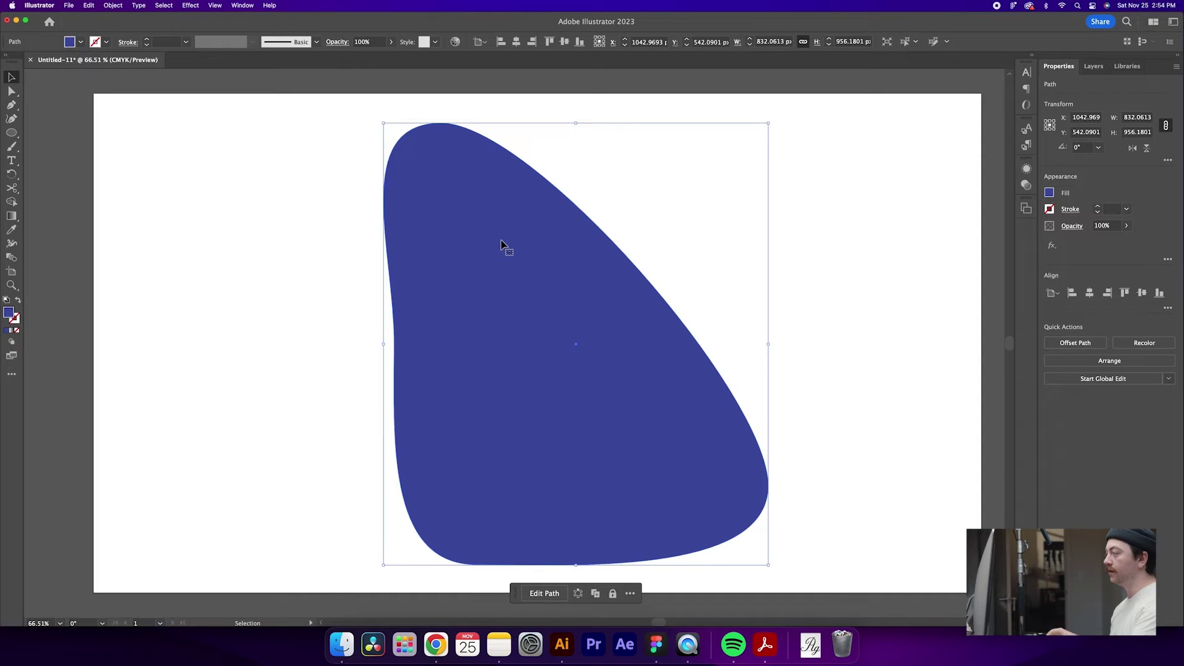
{"action": "left_click", "coordinate": [116, 6]}
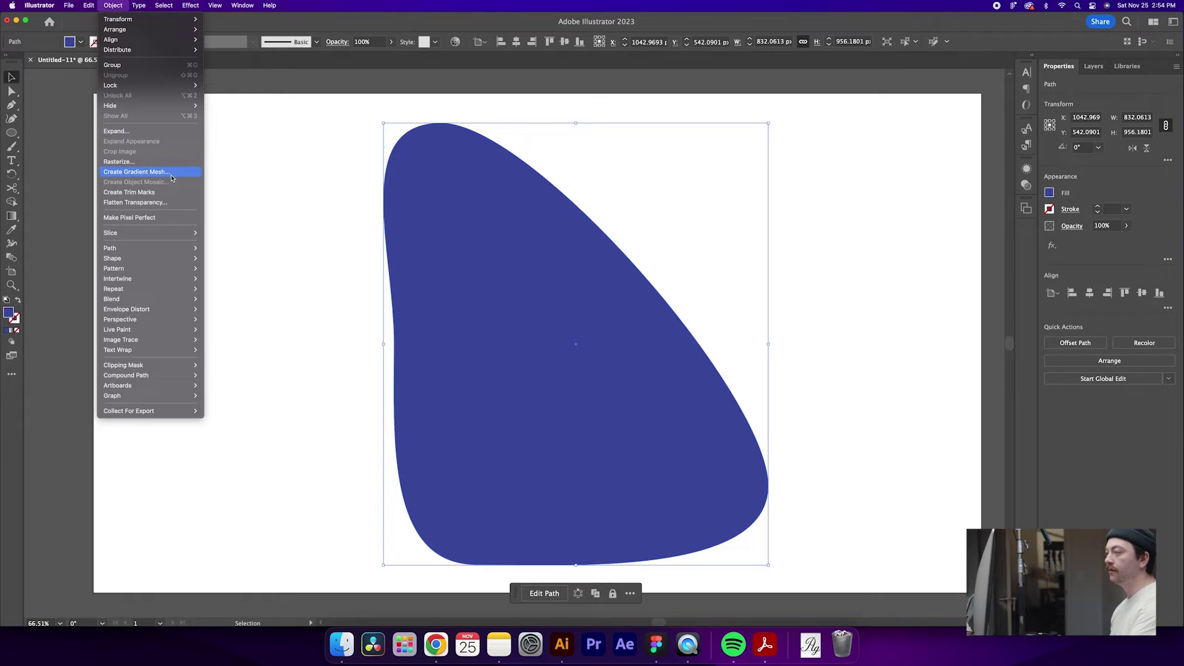
{"action": "left_click", "coordinate": [171, 175]}
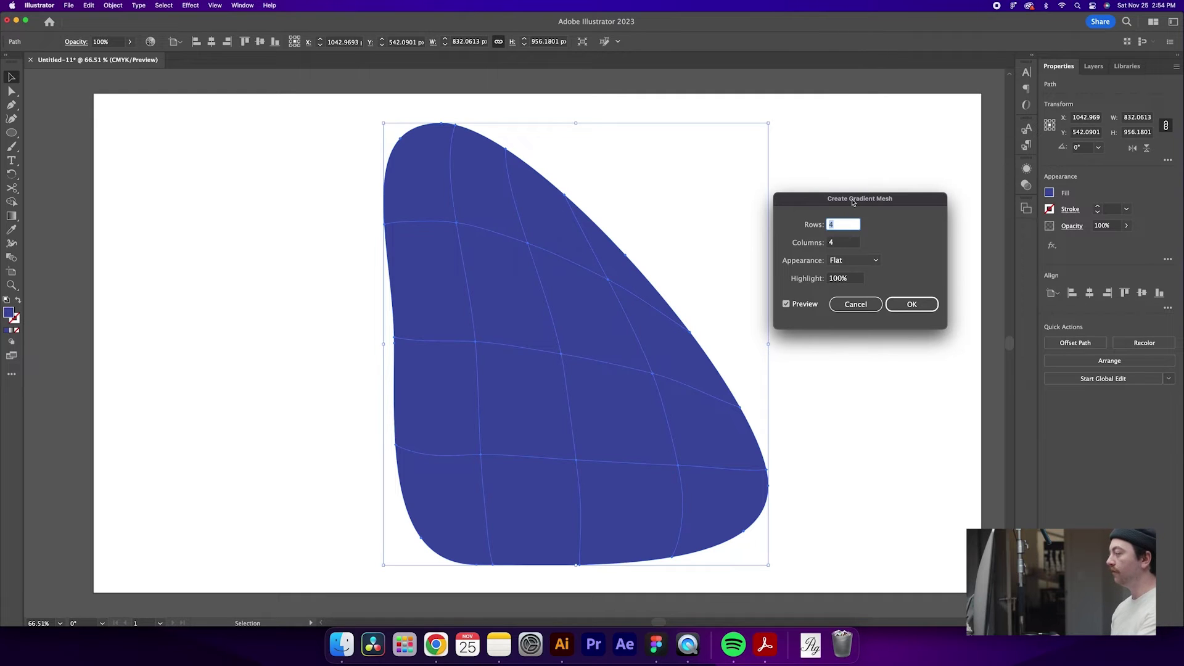
{"action": "key", "text": "Up"}
{"action": "key", "text": "Up"}
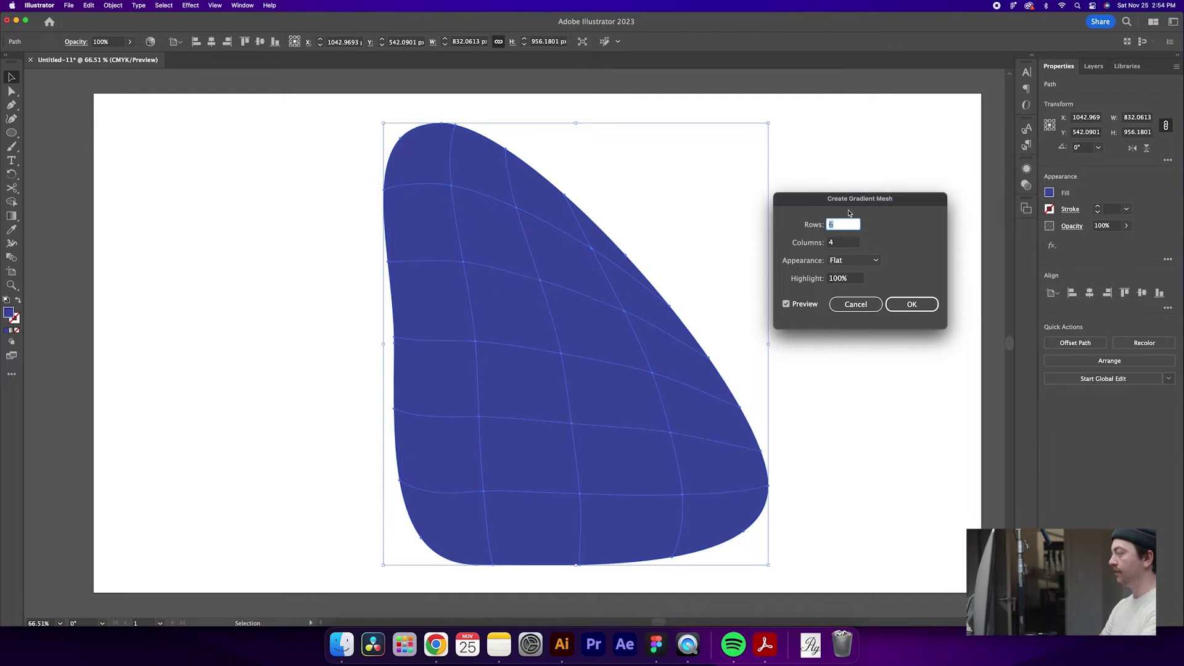
{"action": "key", "text": "Down"}
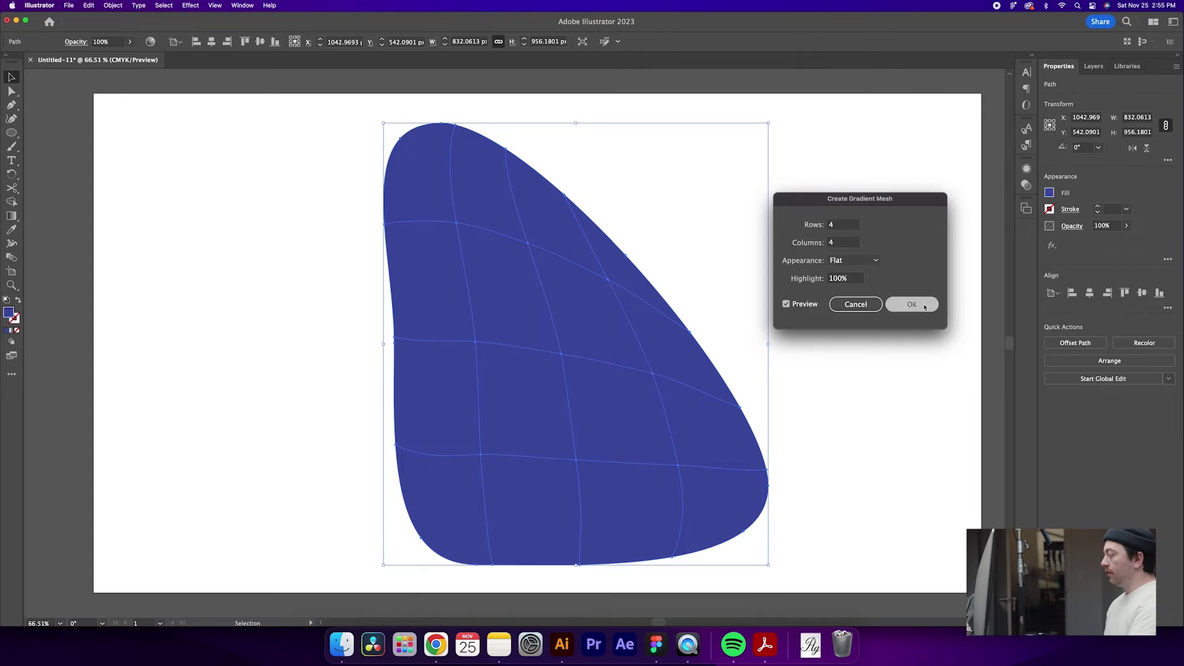
{"action": "key", "text": "Return"}
{"action": "left_click", "coordinate": [853, 279]}
{"action": "left_click", "coordinate": [537, 312]}
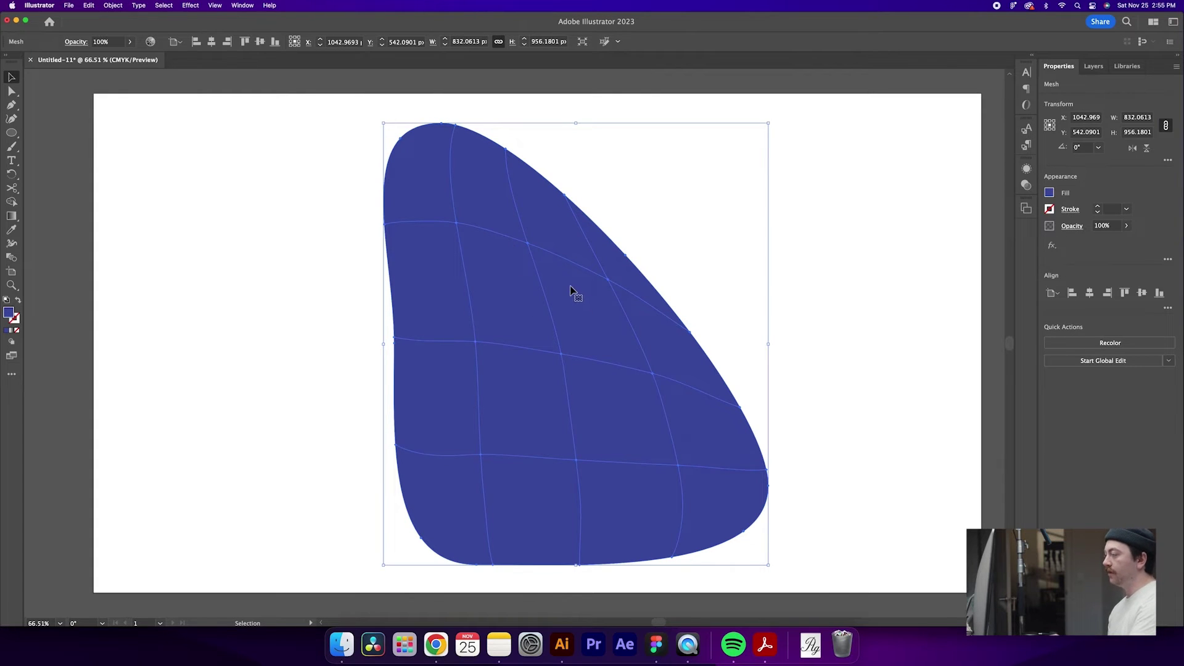
Colour the blob's centre mesh point pale cyan daefef
{"action": "key", "text": "a"}
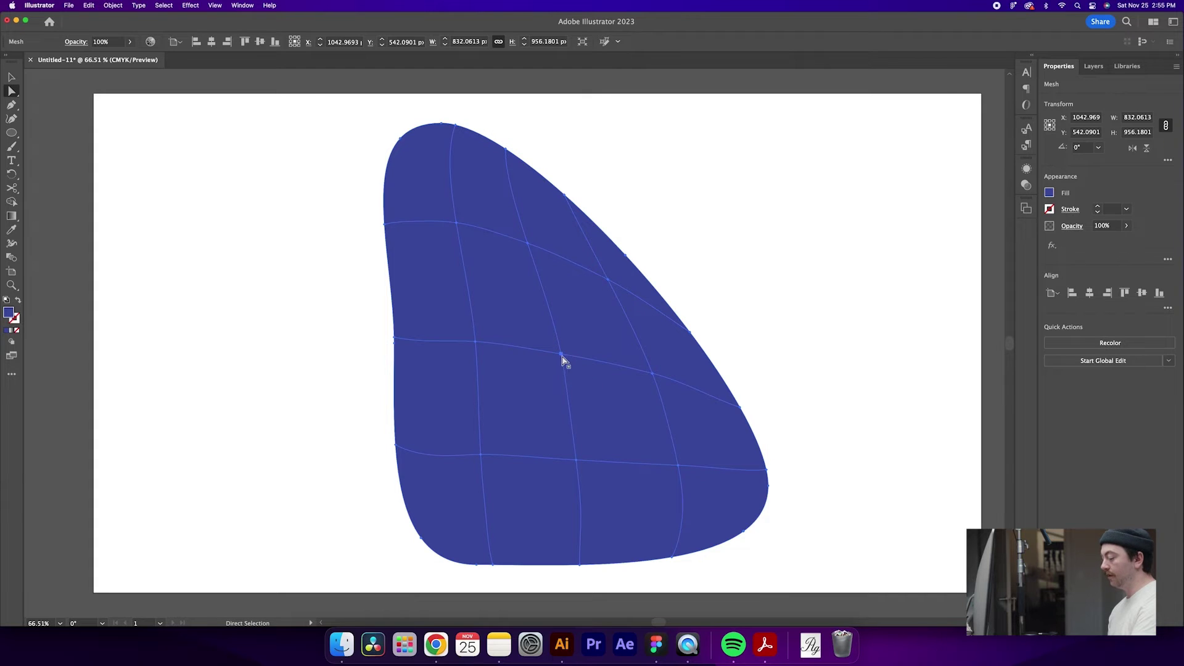
{"action": "left_click", "coordinate": [561, 355]}
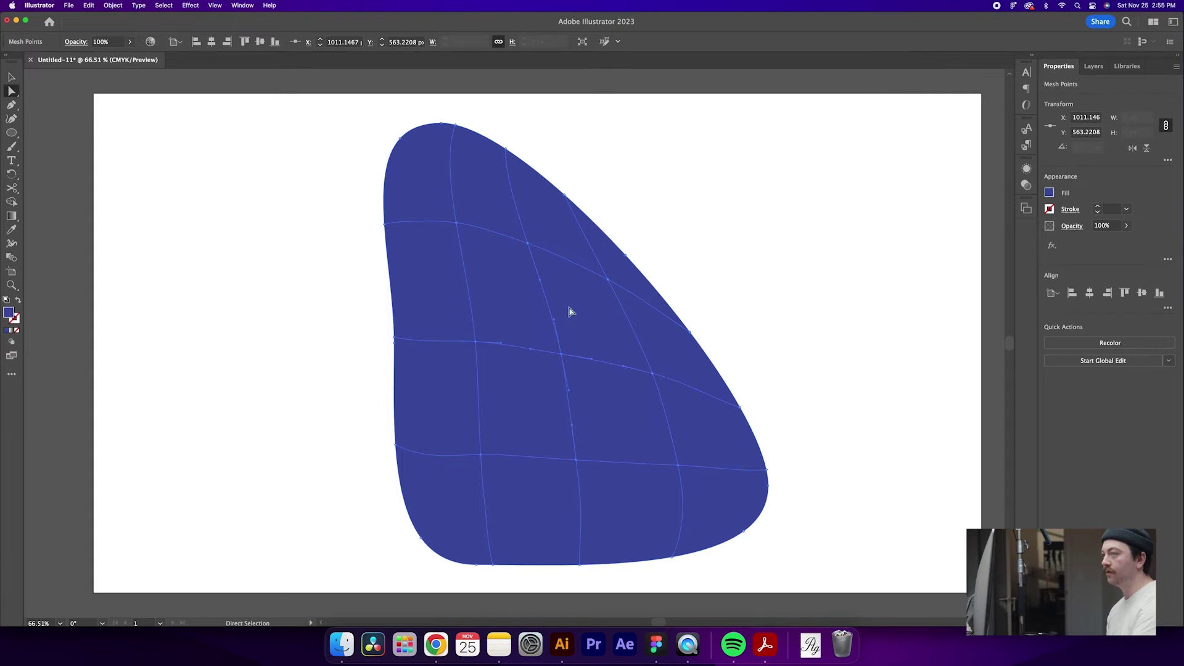
{"action": "double_click", "coordinate": [8, 313]}
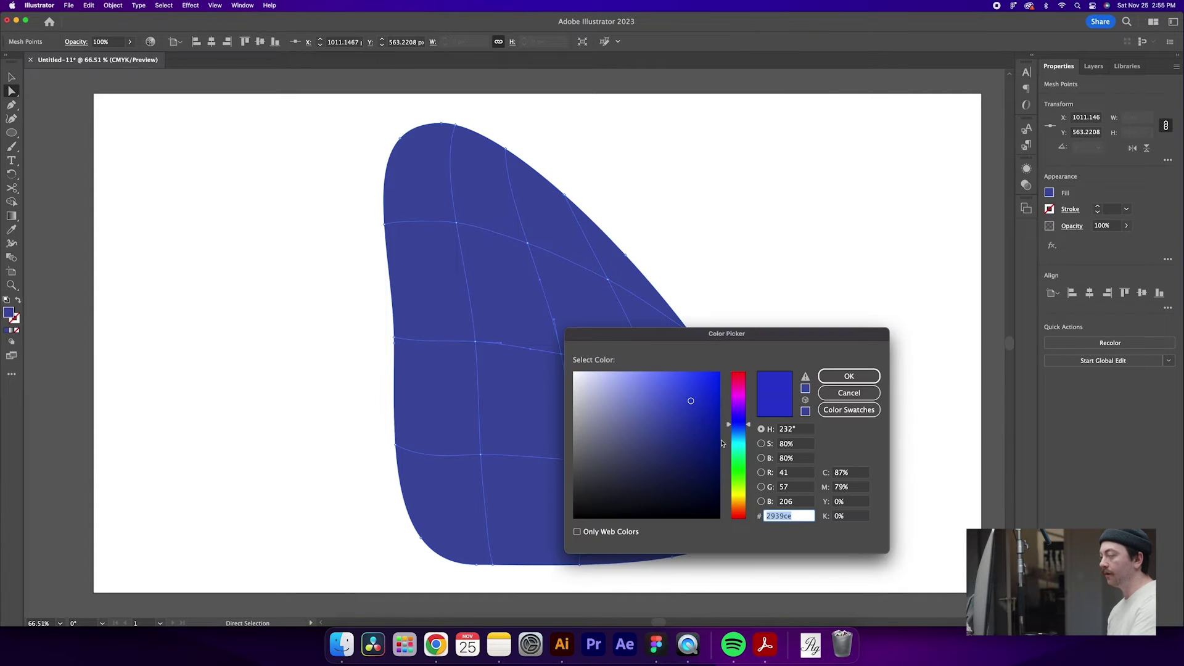
{"action": "left_click_drag", "start_coordinate": [690, 401], "coordinate": [586, 379]}
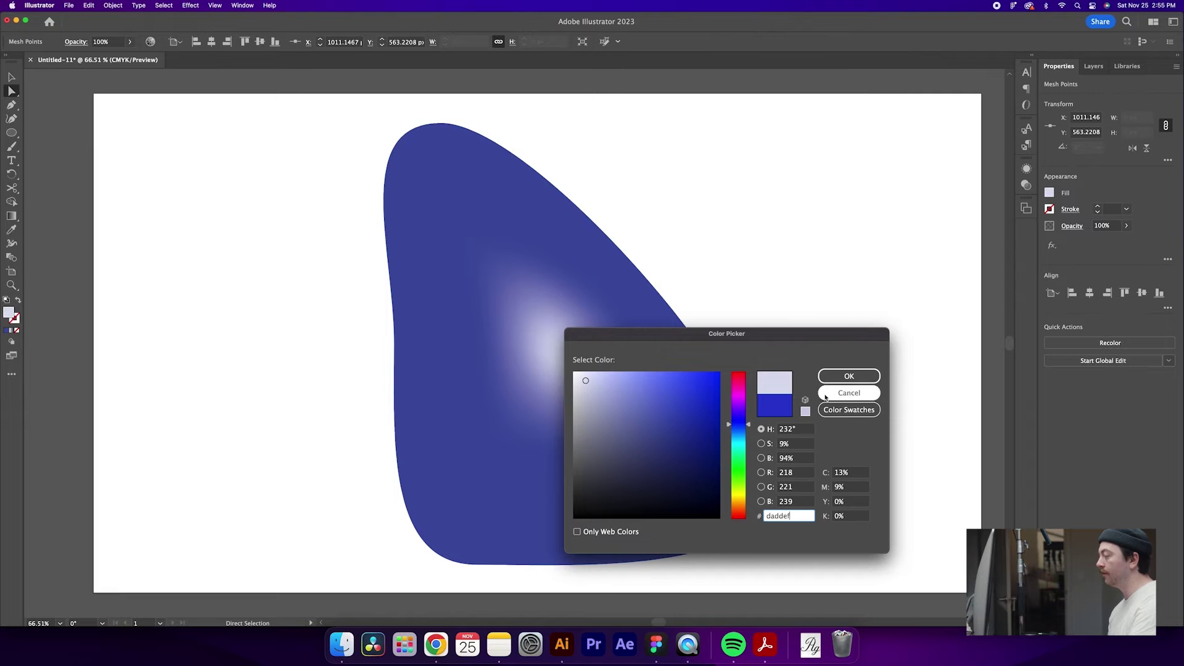
{"action": "left_click_drag", "start_coordinate": [748, 427], "coordinate": [748, 446]}
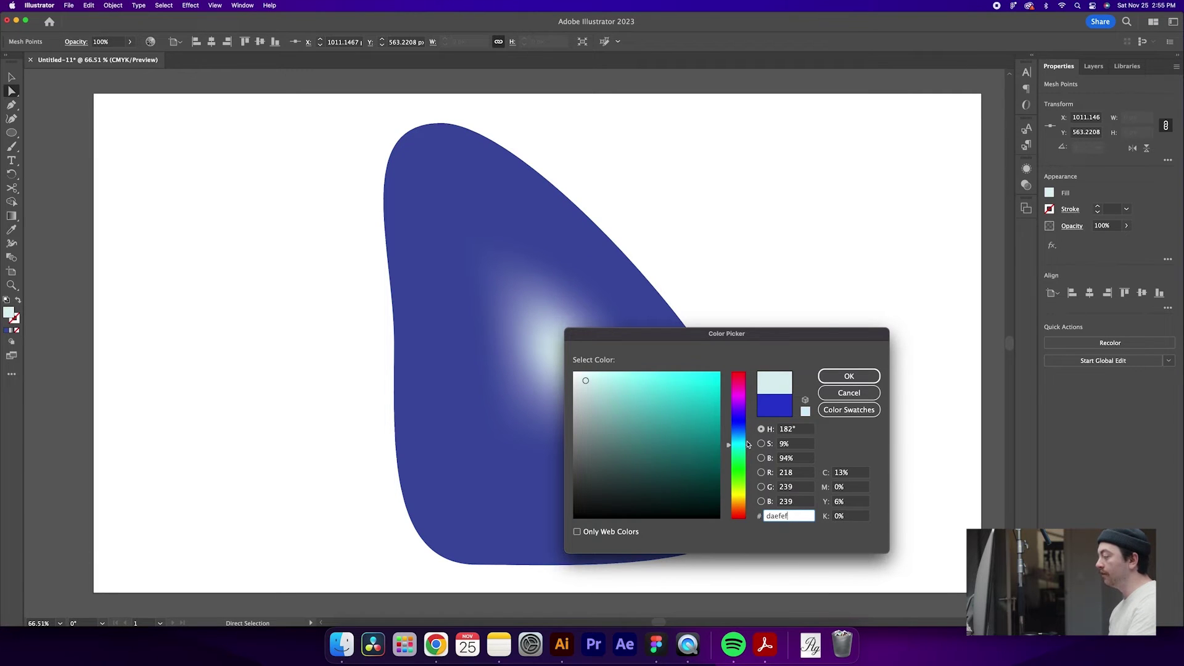
{"action": "left_click", "coordinate": [848, 381]}
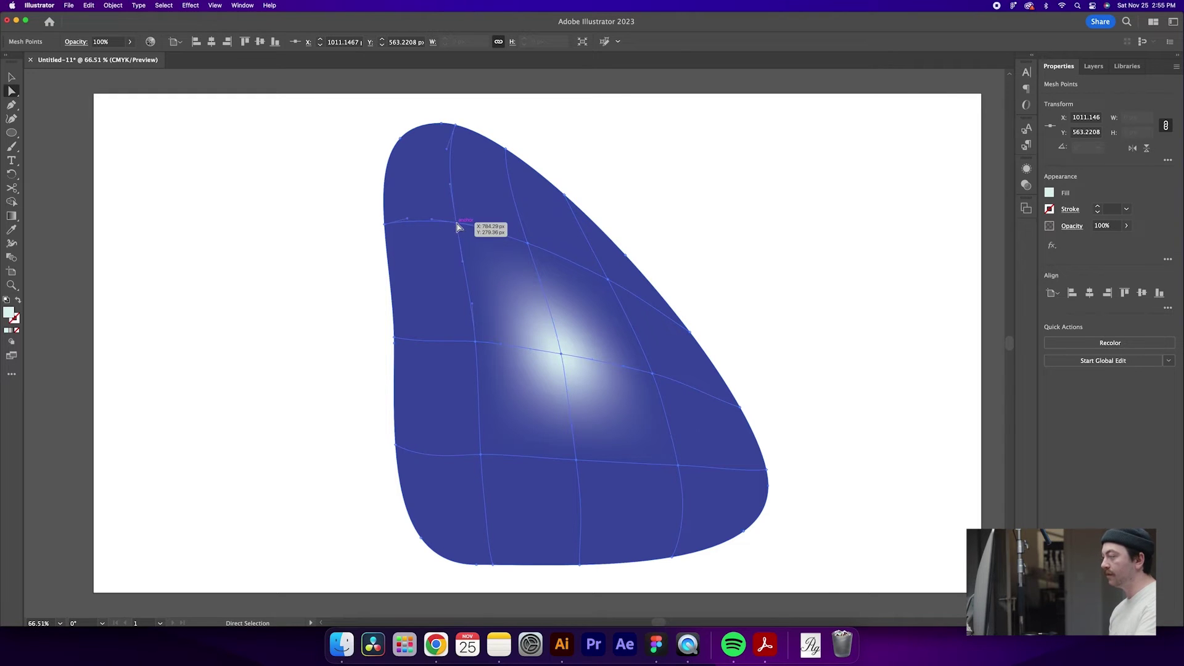
Select the seven mesh points ringing the central highlight and bring up their fill Color Picker
{"action": "left_click", "coordinate": [457, 223]}
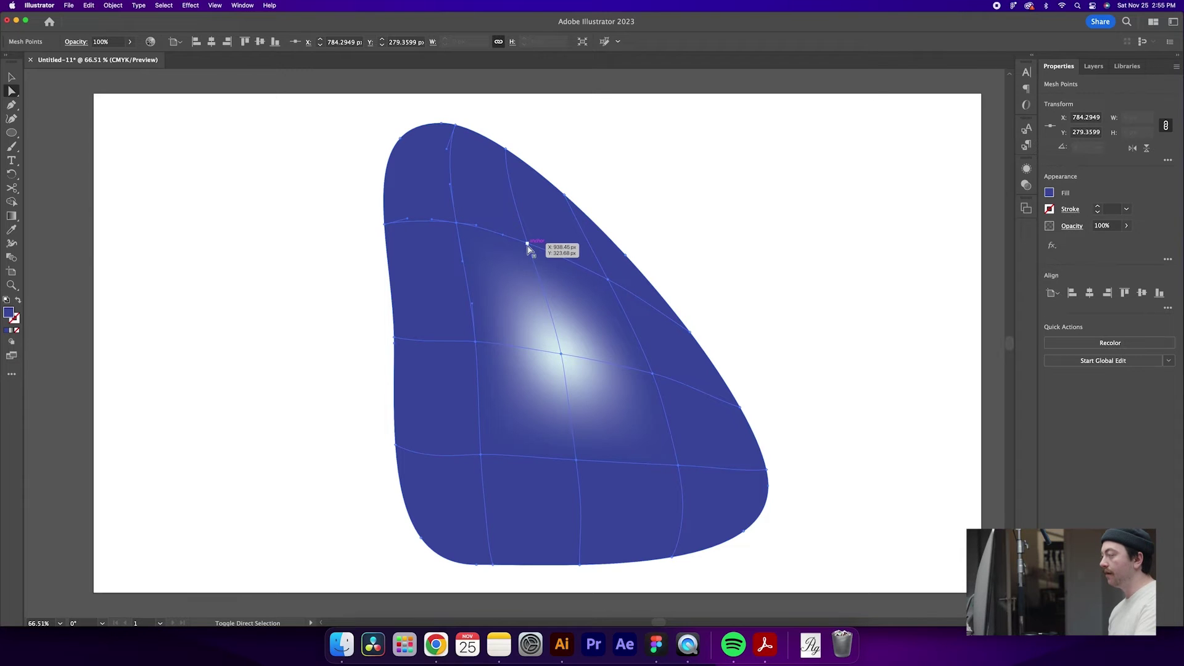
{"action": "left_click", "coordinate": [528, 244], "text": "shift"}
{"action": "left_click", "coordinate": [608, 278], "text": "shift"}
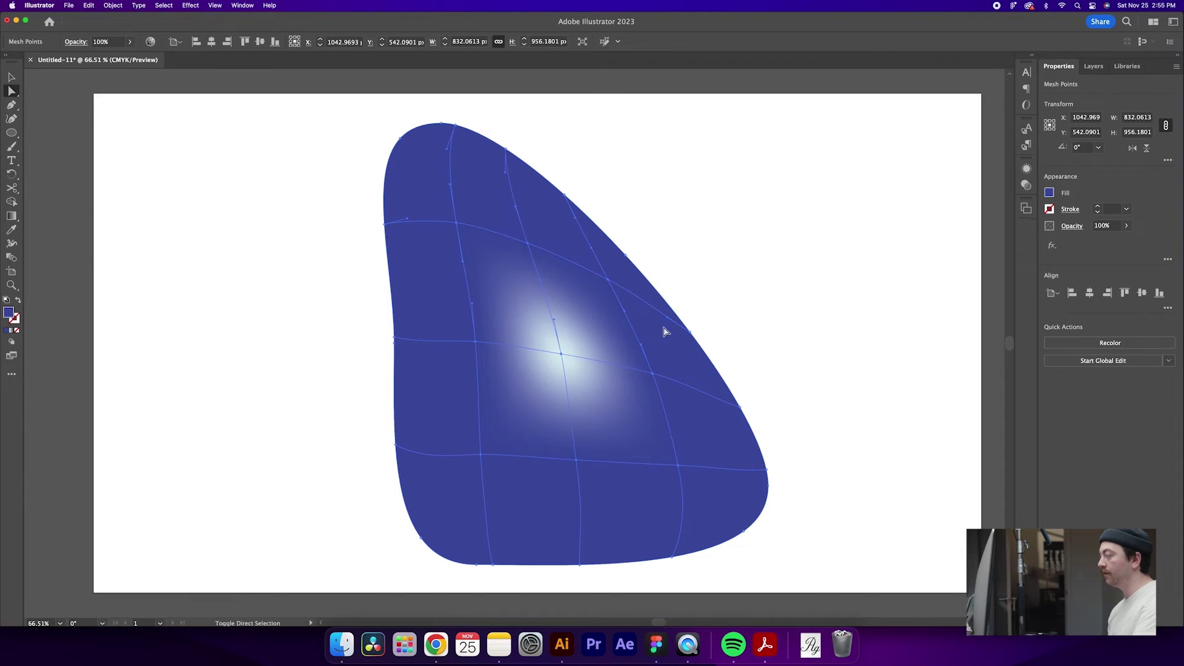
{"action": "left_click", "coordinate": [653, 375], "text": "shift"}
{"action": "left_click", "coordinate": [679, 465], "text": "shift"}
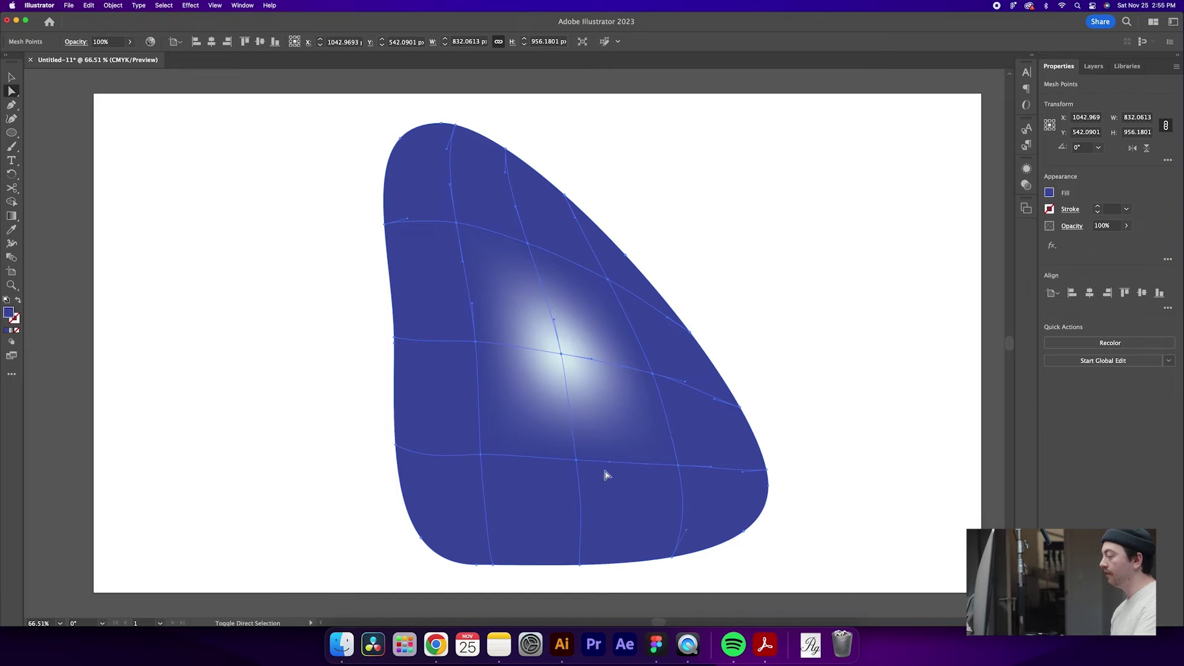
{"action": "left_click", "coordinate": [575, 461], "text": "shift"}
{"action": "left_click", "coordinate": [480, 455], "text": "shift"}
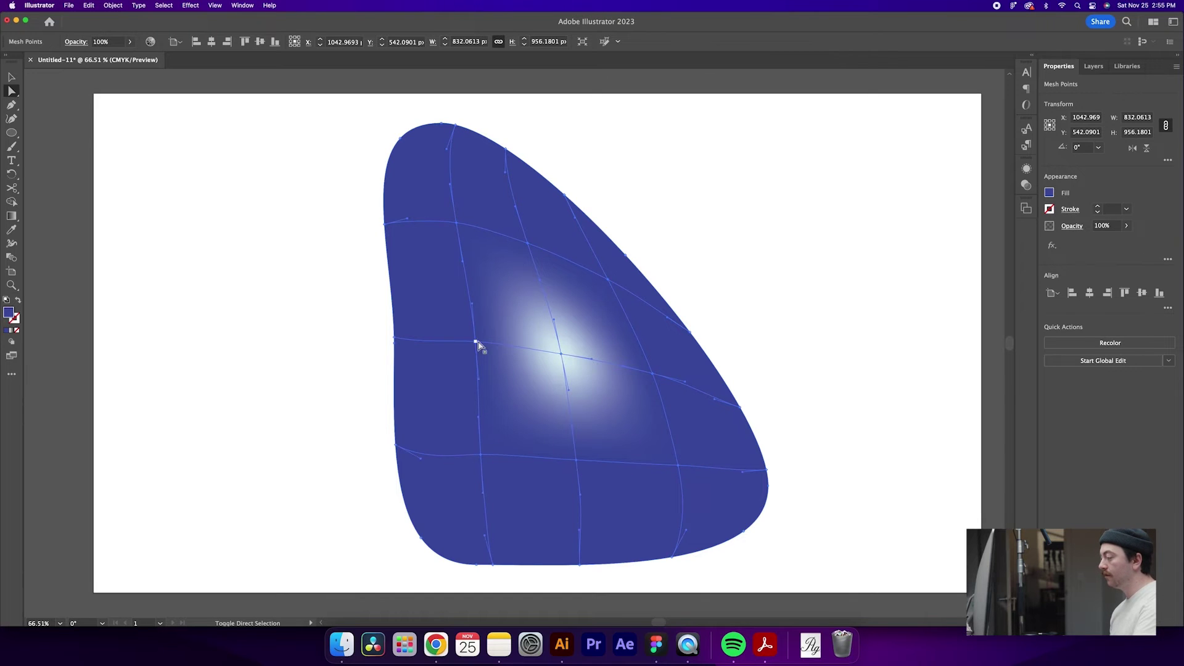
{"action": "double_click", "coordinate": [8, 314]}
Apply soft green 40a070 to the selected ring of mesh points, then deselect to preview
{"action": "left_click", "coordinate": [745, 457]}
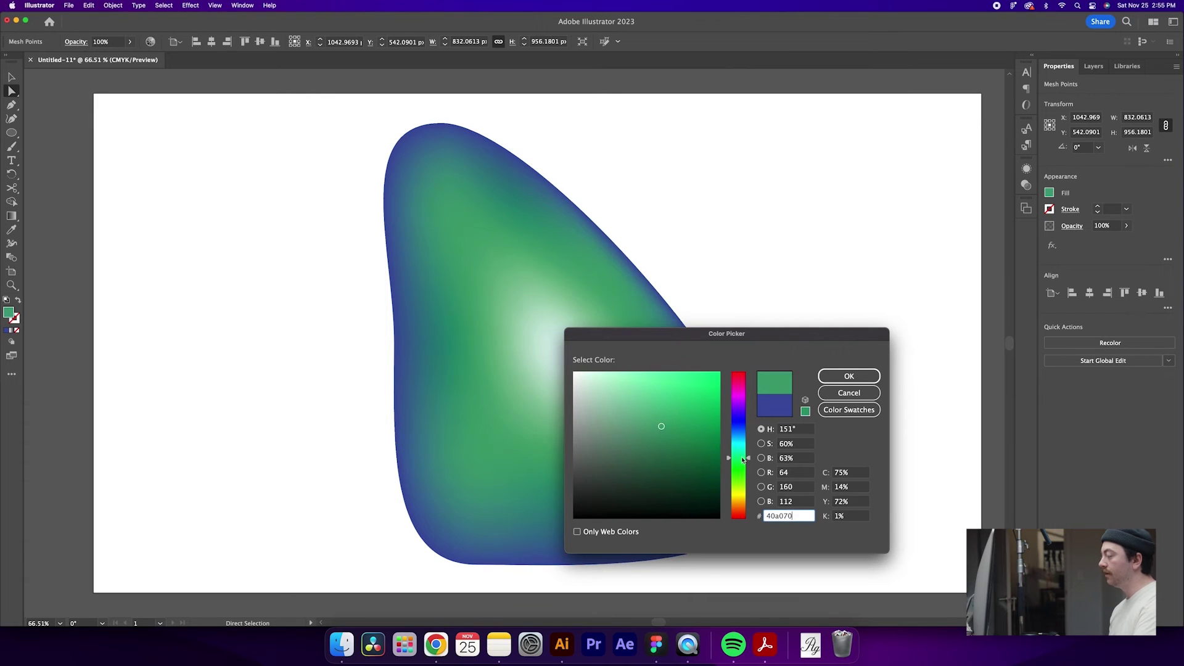
{"action": "left_click_drag", "start_coordinate": [743, 460], "coordinate": [744, 458]}
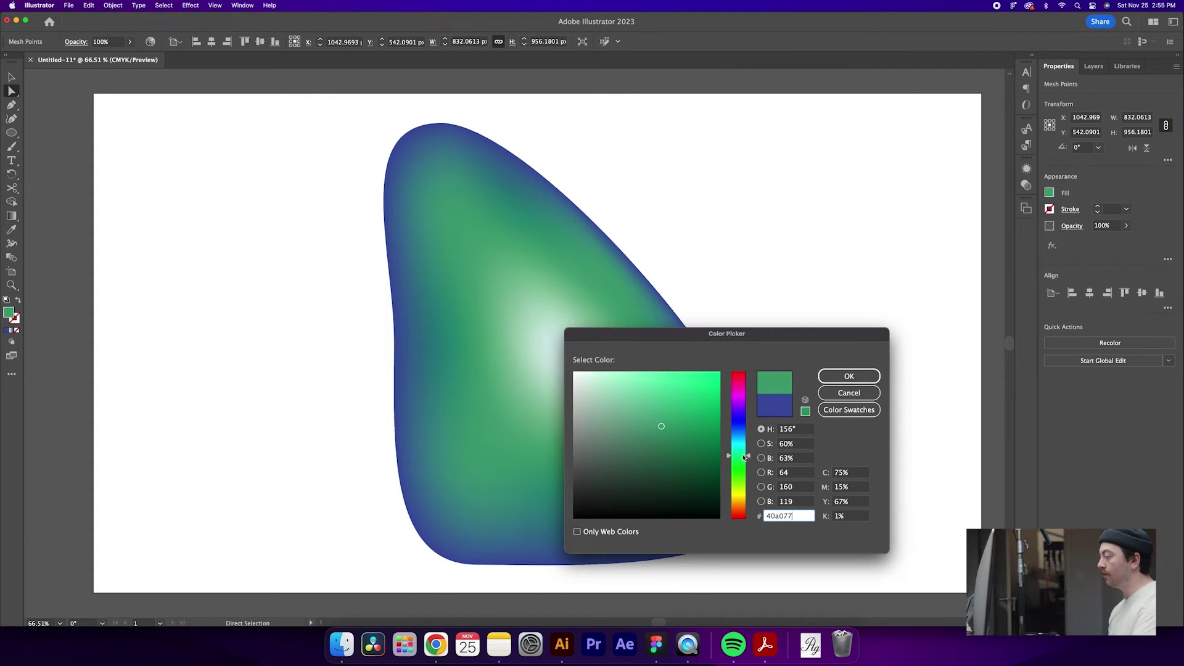
{"action": "mouse_move", "coordinate": [631, 413]}
{"action": "left_mouse_down"}
{"action": "mouse_move", "coordinate": [615, 391]}
{"action": "mouse_move", "coordinate": [634, 407]}
{"action": "left_mouse_up"}
{"action": "left_click", "coordinate": [860, 379]}
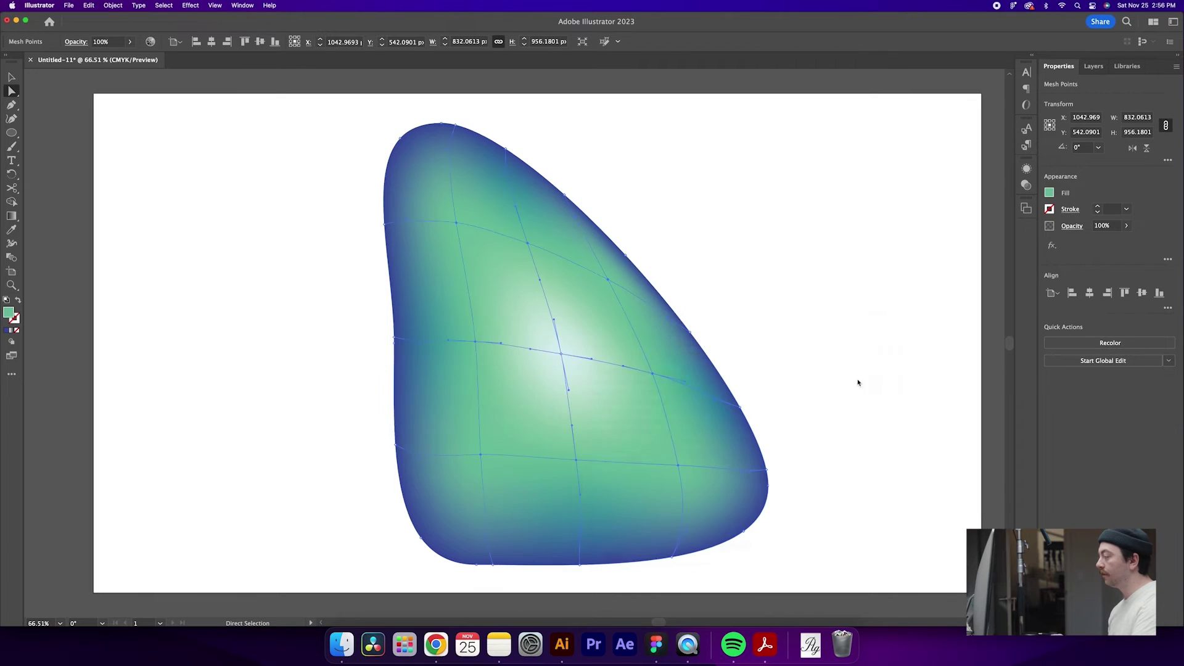
{"action": "left_click", "coordinate": [800, 350]}
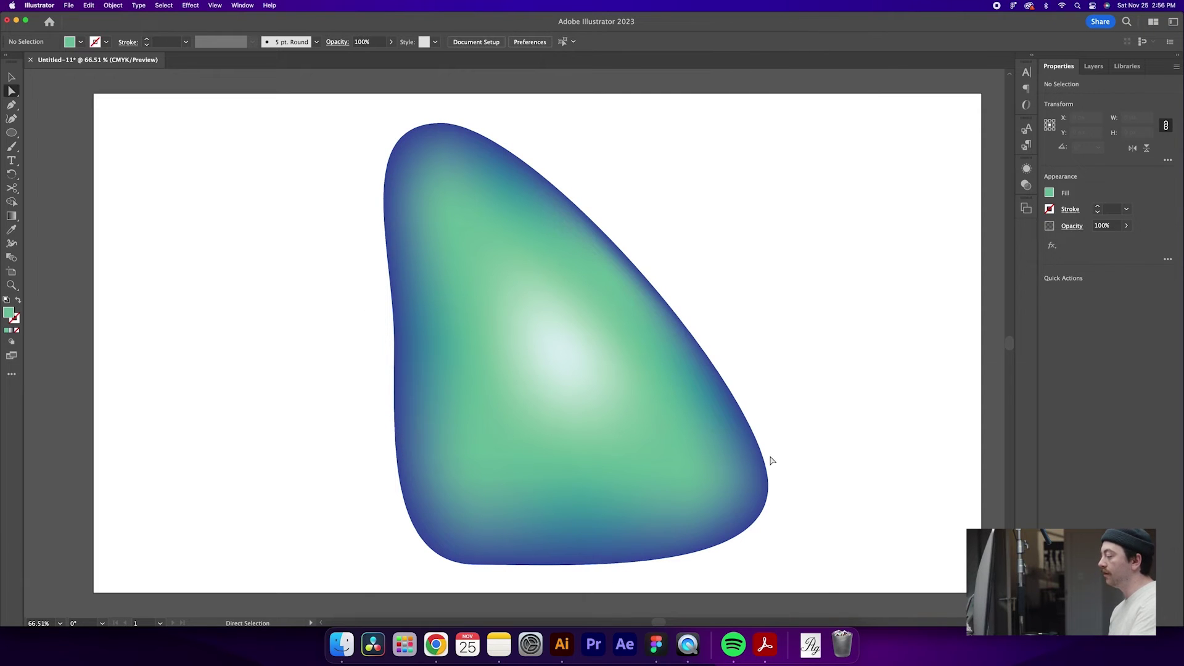
{"action": "scroll", "coordinate": [771, 461], "scroll_direction": "right", "scroll_amount": 1}
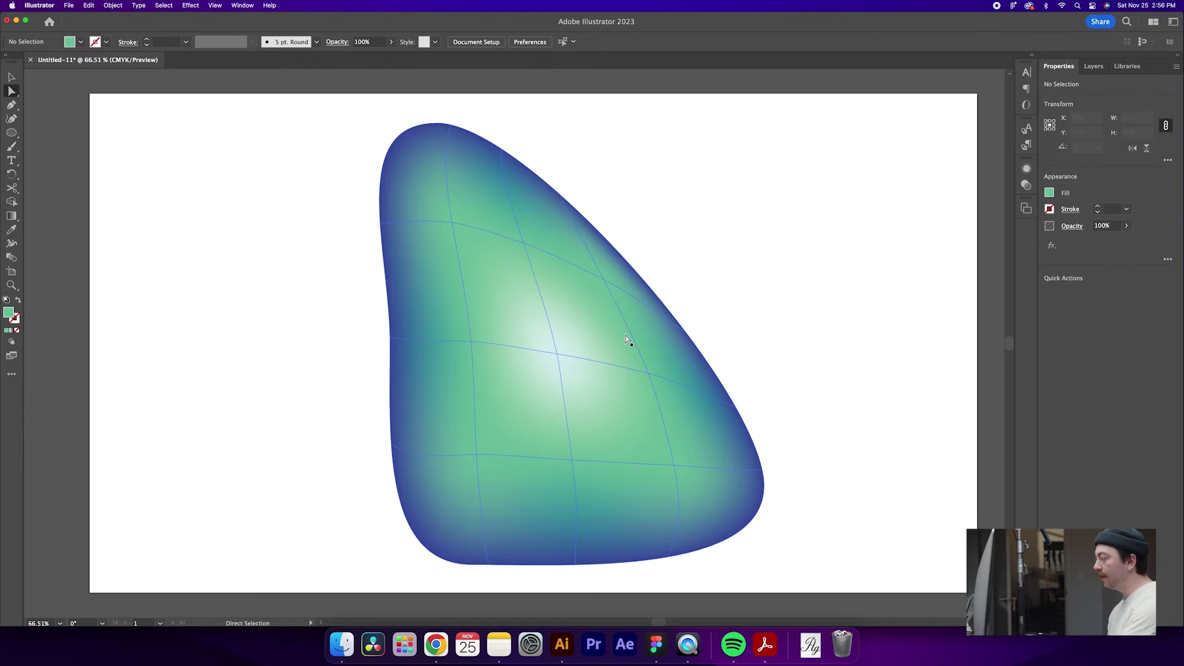
Recolour three upper-right mesh points olive-yellow bebf73
{"action": "left_click", "coordinate": [604, 277]}
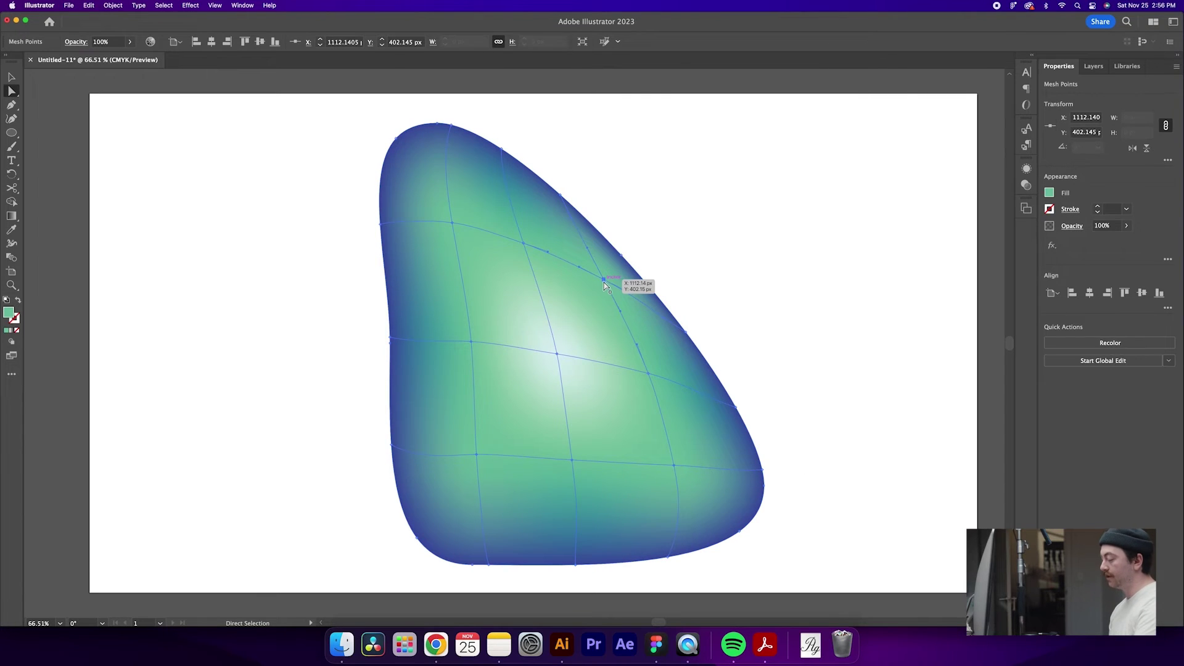
{"action": "left_click", "coordinate": [524, 243], "text": "shift"}
{"action": "left_click", "coordinate": [648, 373], "text": "shift"}
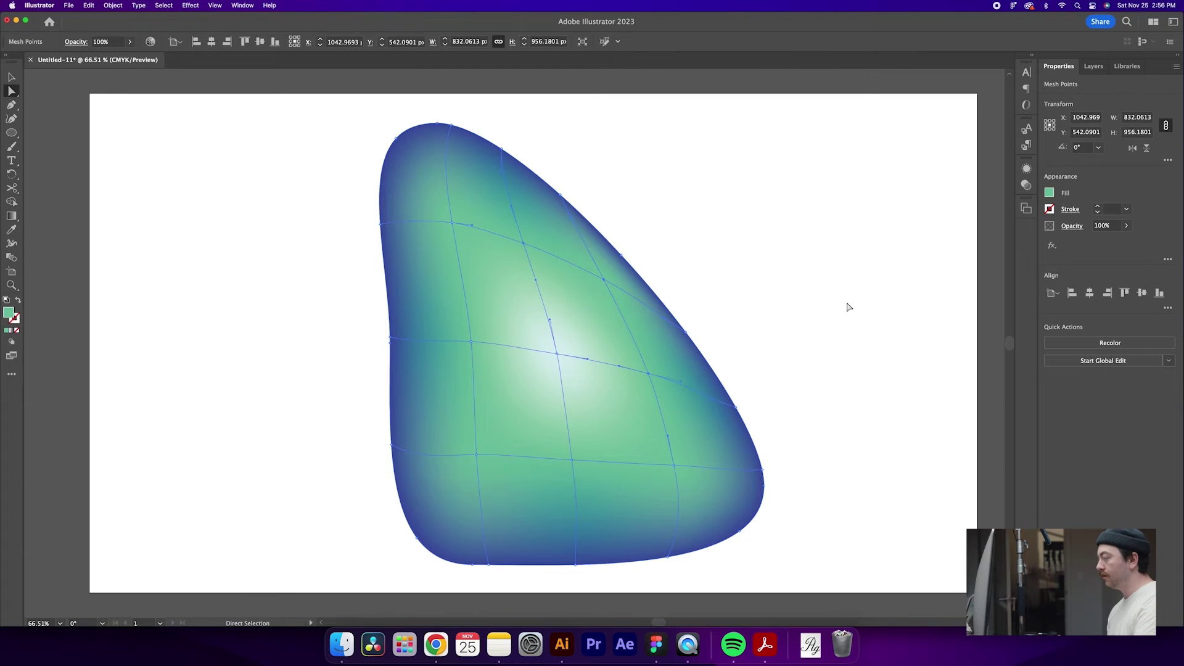
{"action": "double_click", "coordinate": [9, 312]}
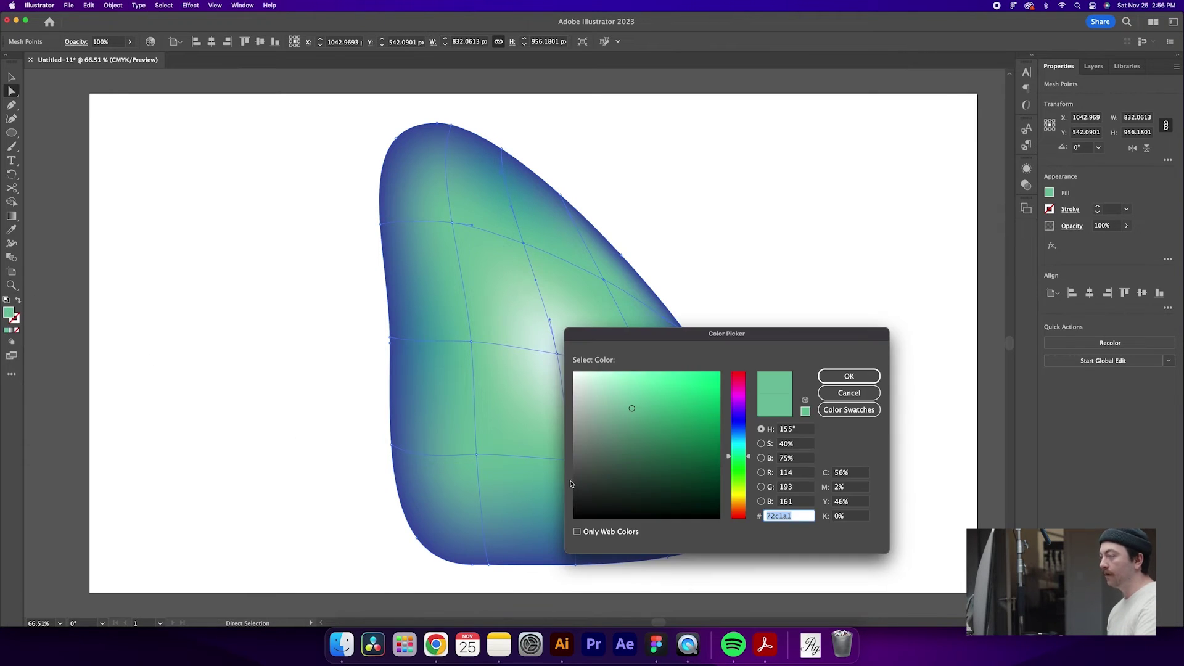
{"action": "left_click", "coordinate": [746, 487]}
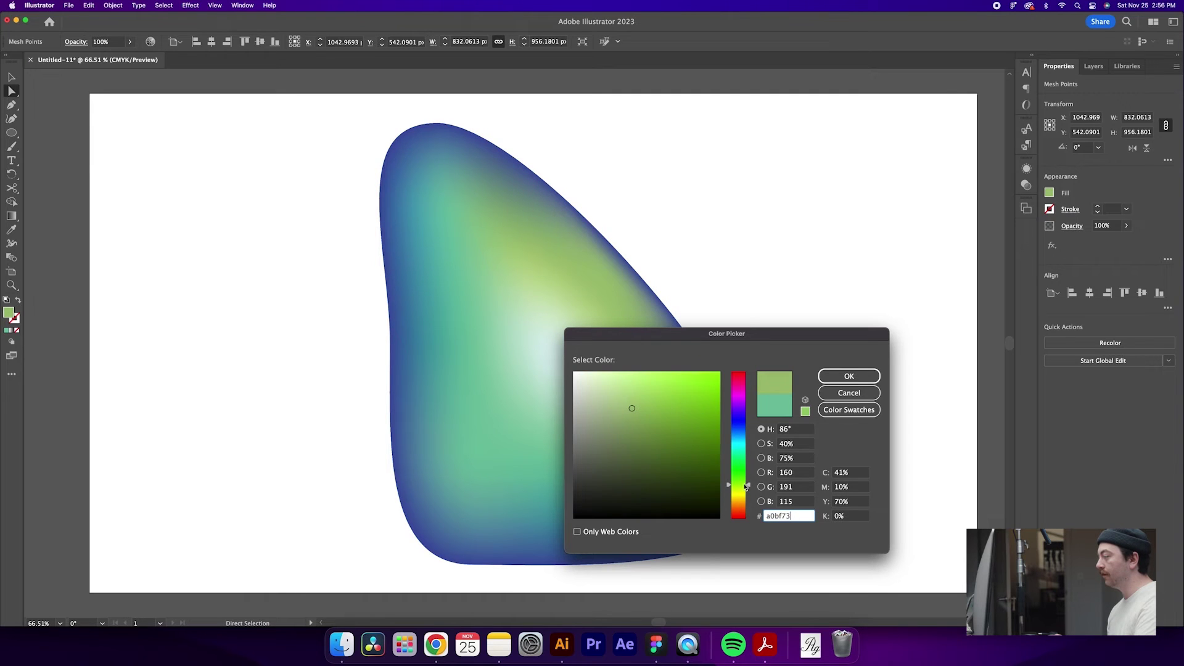
{"action": "left_click_drag", "start_coordinate": [746, 486], "coordinate": [747, 495]}
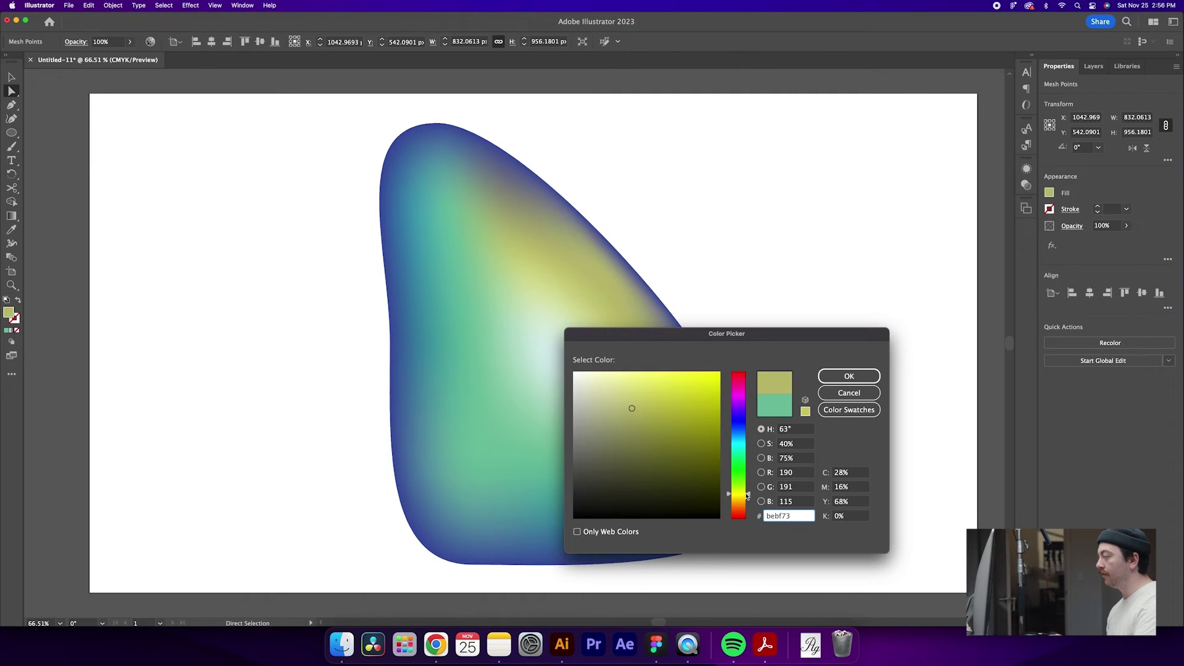
{"action": "left_click", "coordinate": [840, 377]}
{"action": "left_click", "coordinate": [770, 326]}
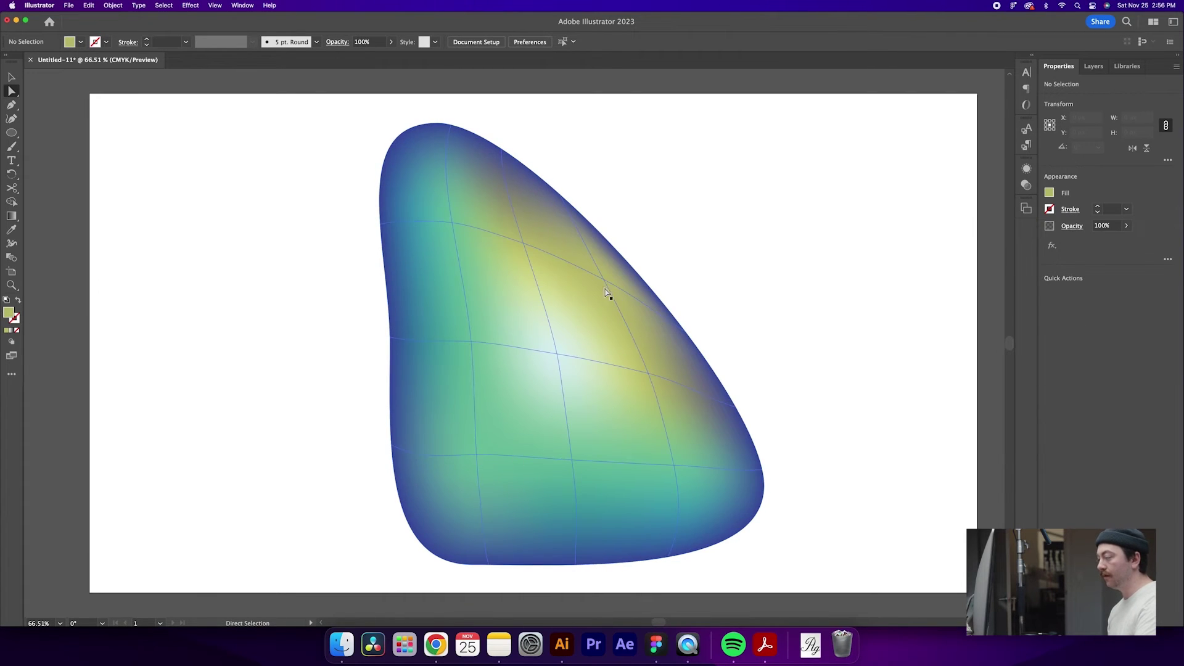
Give the lower-left mesh point a deep green 16724a
{"action": "left_click", "coordinate": [476, 455]}
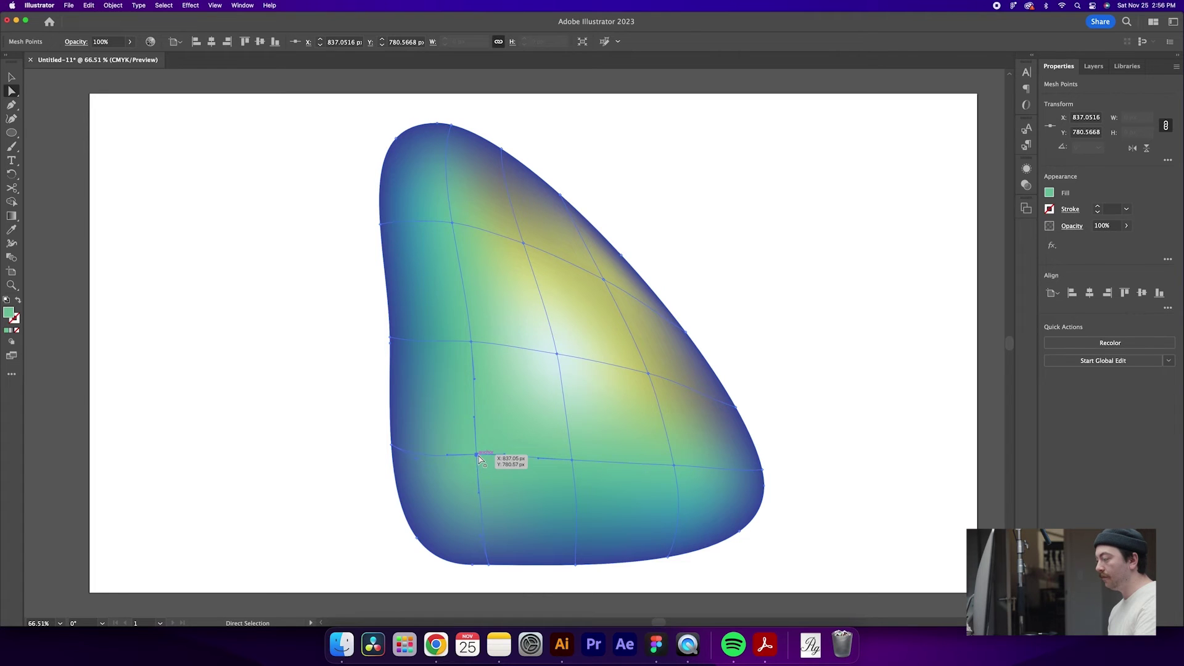
{"action": "double_click", "coordinate": [8, 312]}
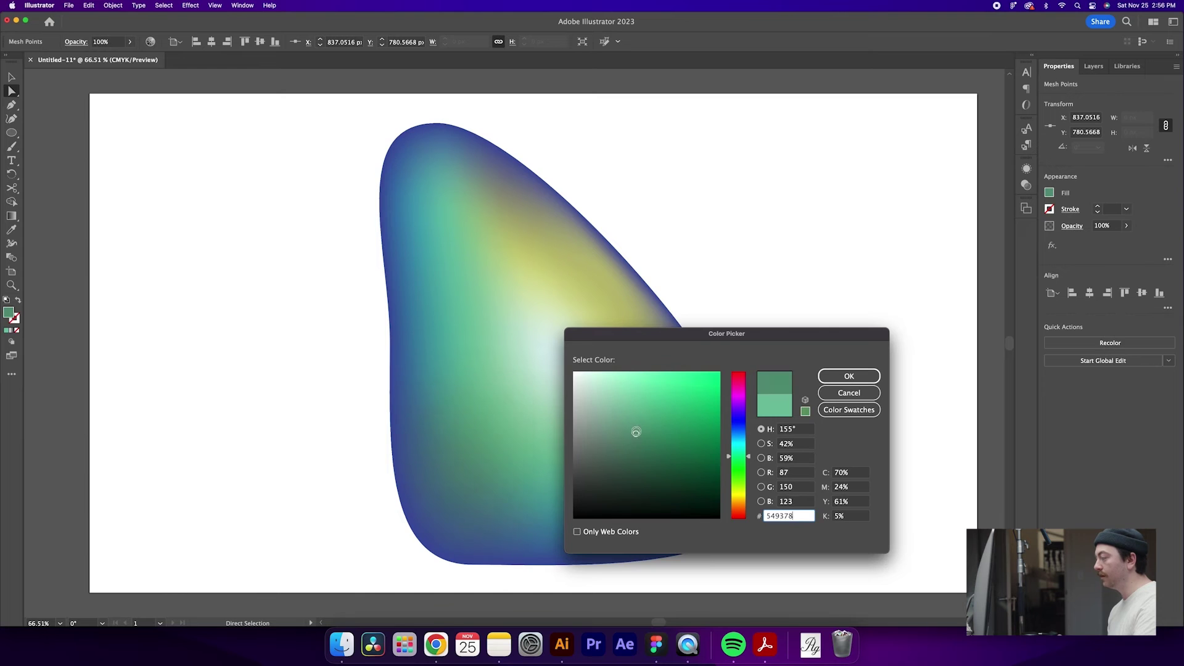
{"action": "left_click", "coordinate": [641, 443]}
{"action": "left_click_drag", "start_coordinate": [656, 446], "coordinate": [694, 453]}
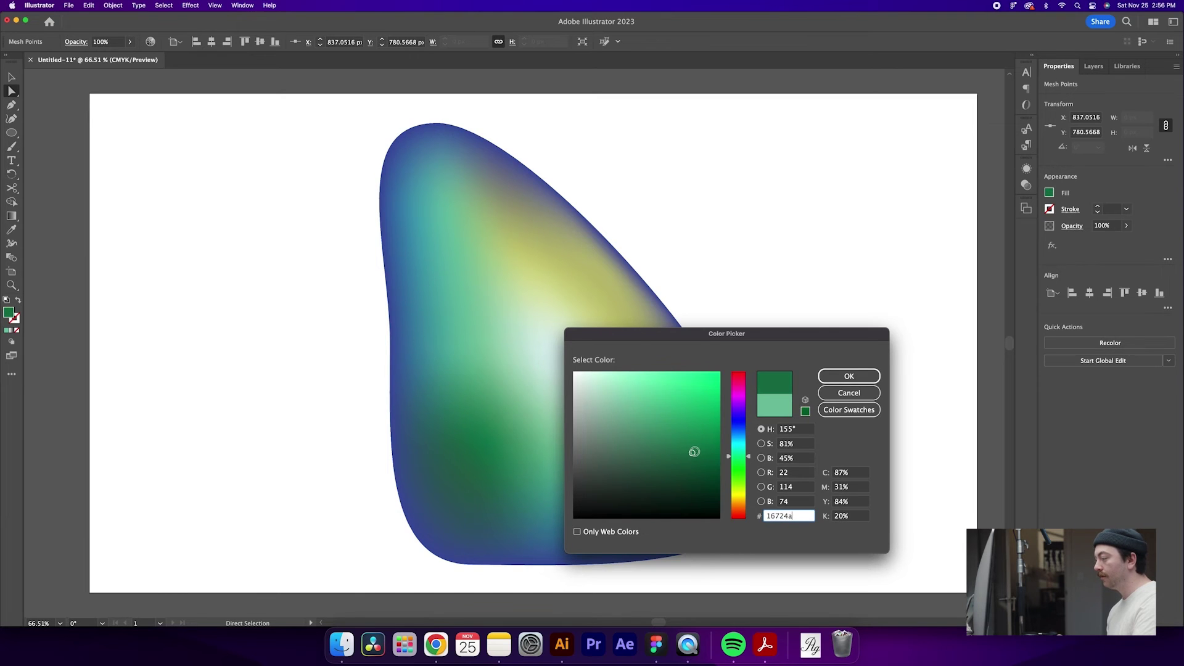
{"action": "left_click", "coordinate": [847, 379]}
{"action": "left_click", "coordinate": [847, 375]}
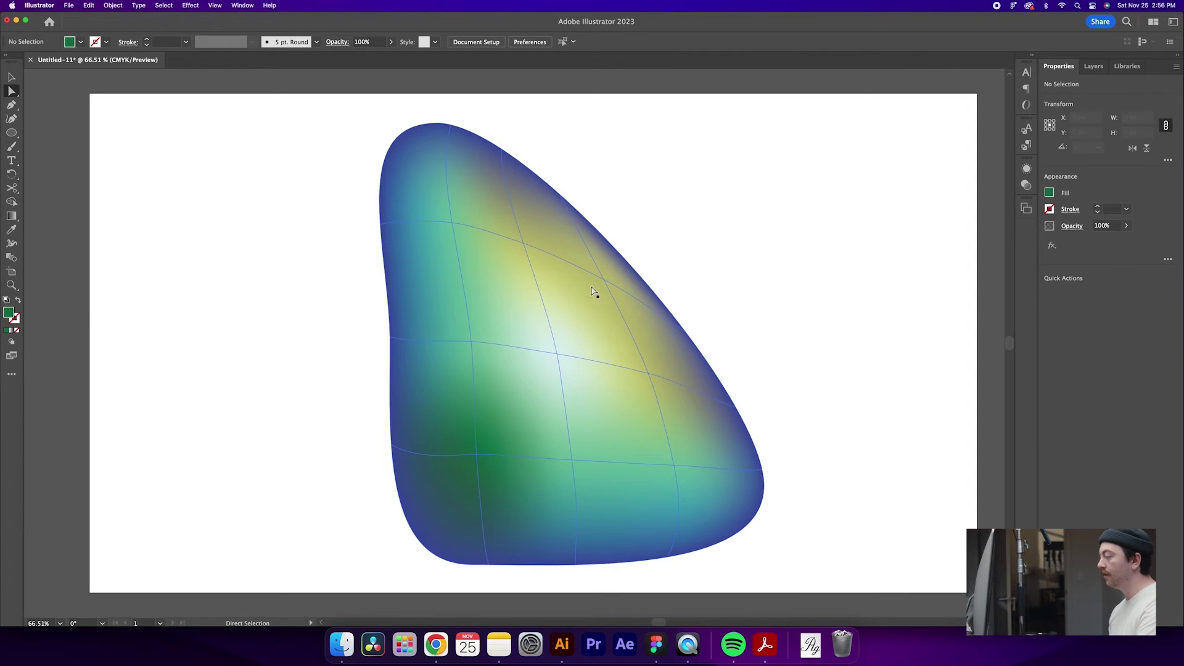
{"action": "left_click", "coordinate": [523, 244]}
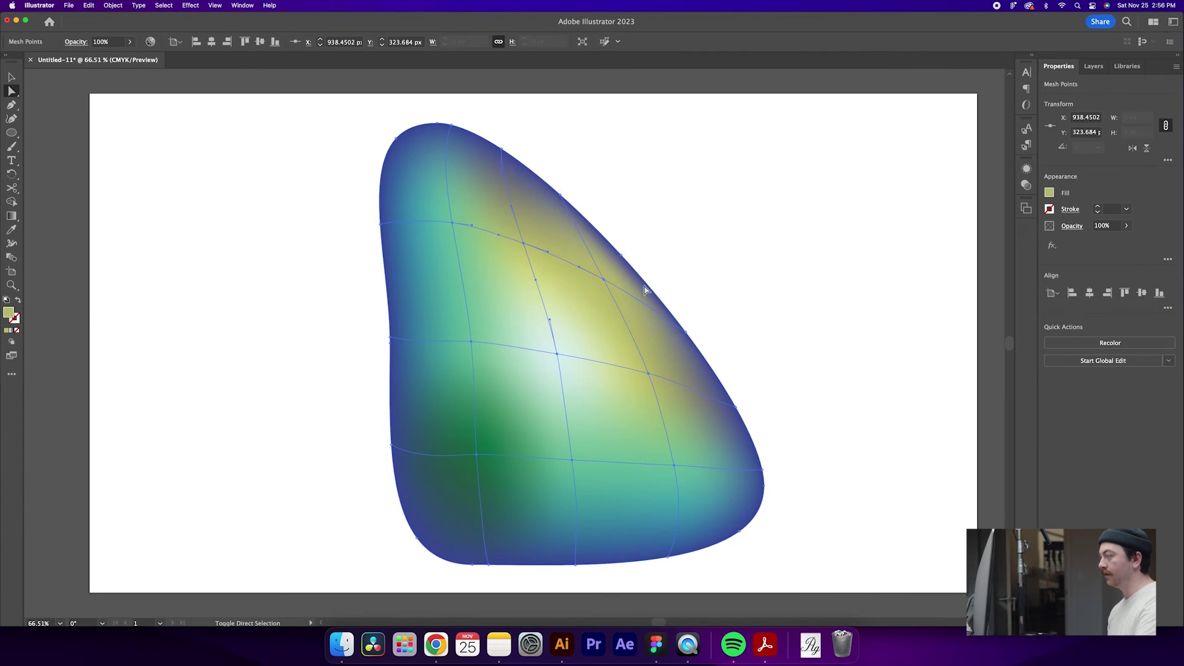
Recolour the yellow upper-right mesh points bright orange ea942d
{"action": "key", "text": "super+a"}
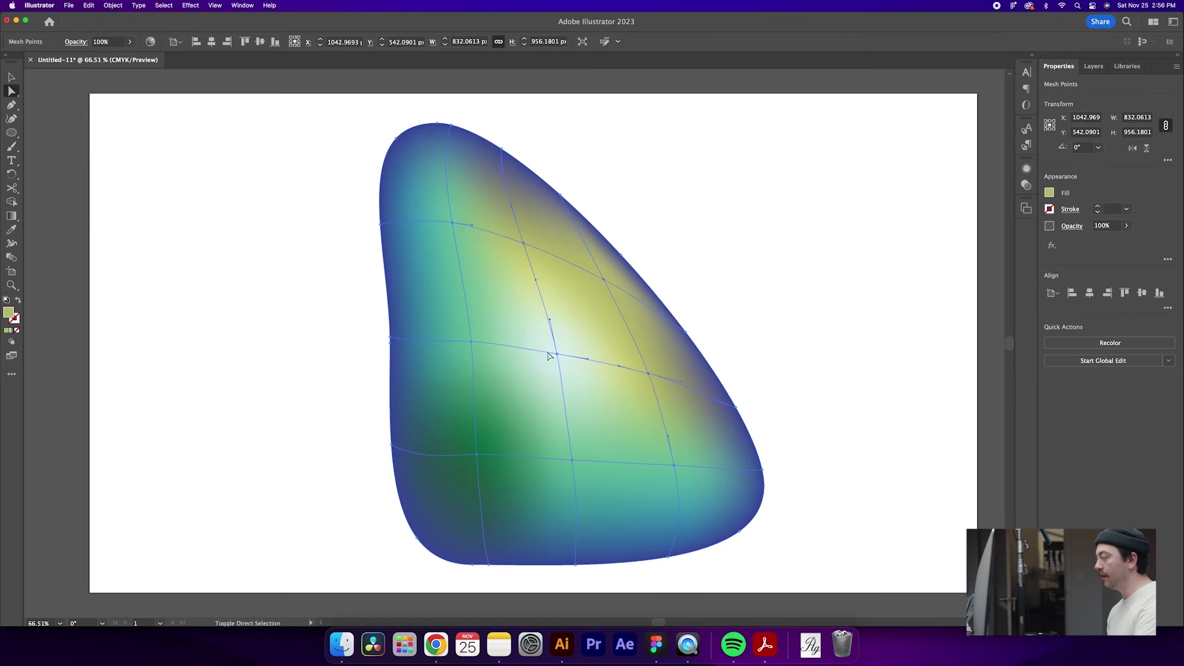
{"action": "double_click", "coordinate": [9, 313]}
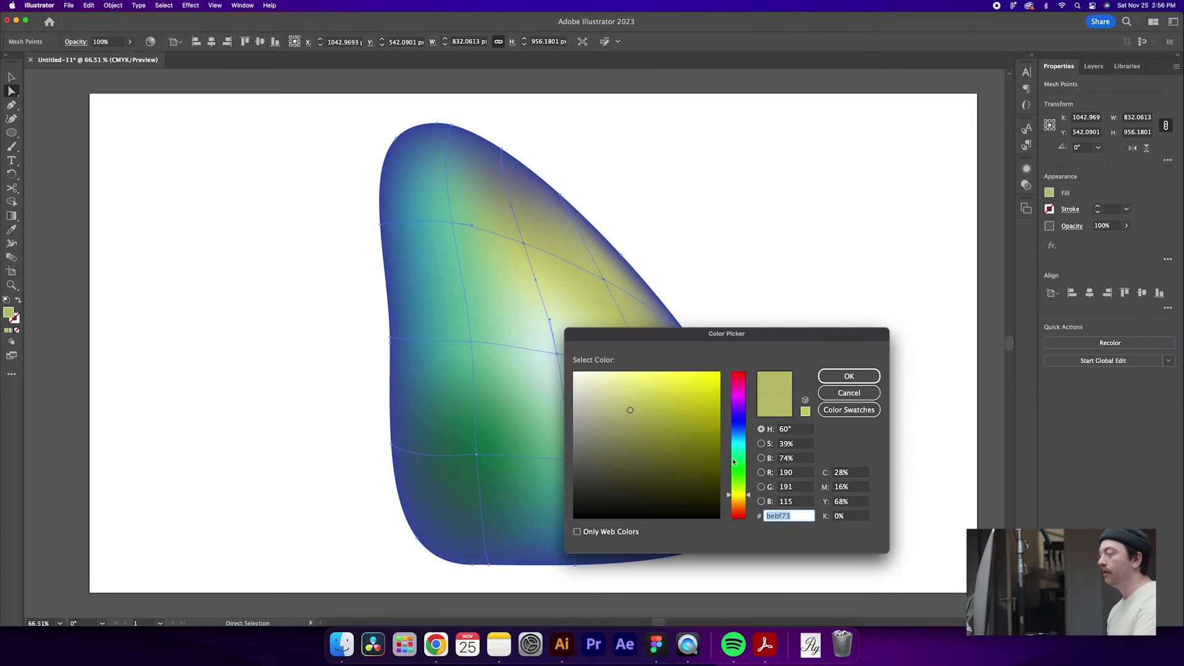
{"action": "left_click_drag", "start_coordinate": [745, 502], "coordinate": [747, 505]}
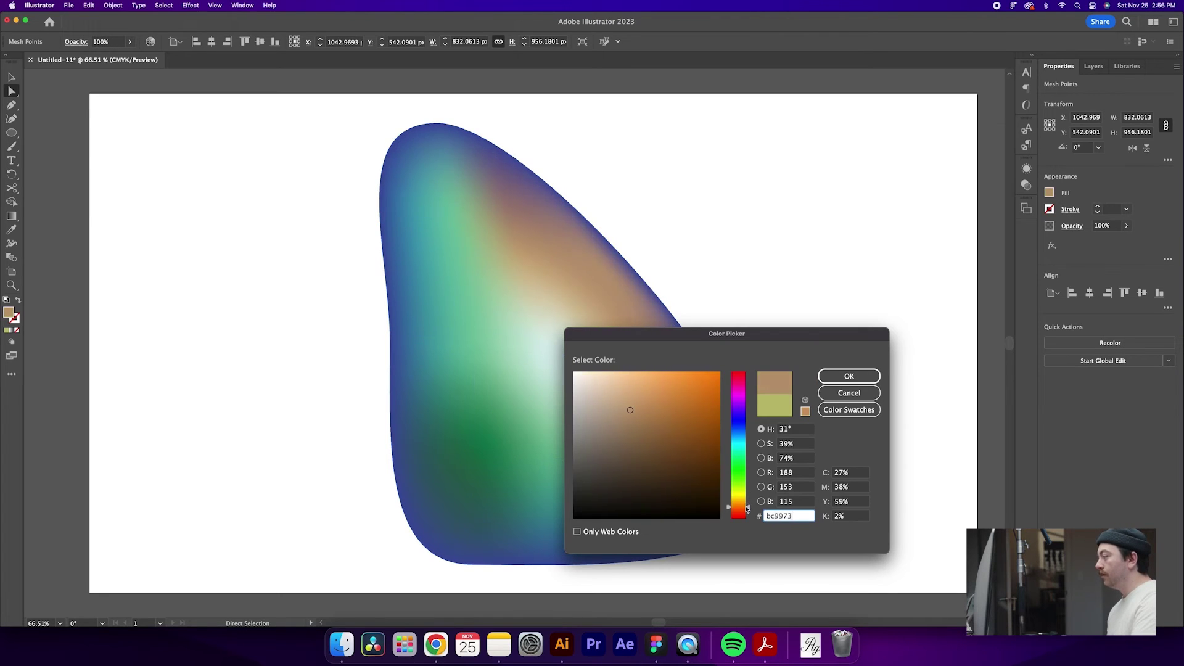
{"action": "mouse_move", "coordinate": [690, 435]}
{"action": "left_mouse_down"}
{"action": "mouse_move", "coordinate": [675, 415]}
{"action": "mouse_move", "coordinate": [703, 387]}
{"action": "mouse_move", "coordinate": [692, 382]}
{"action": "left_mouse_up"}
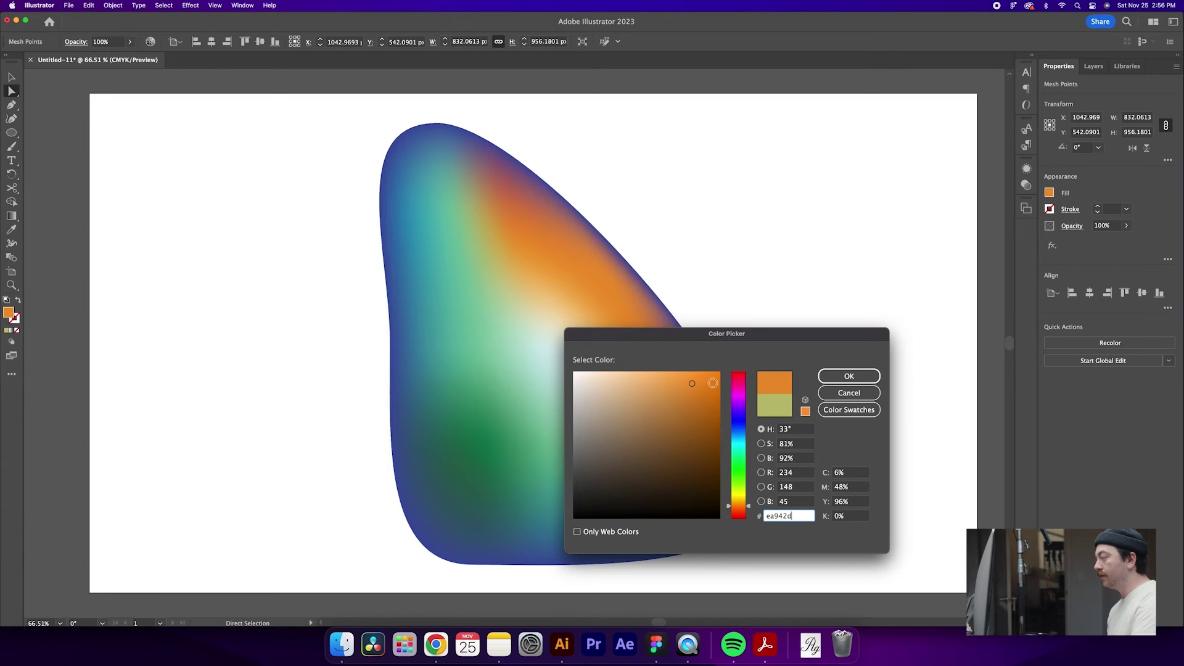
{"action": "left_click", "coordinate": [844, 376]}
{"action": "left_click", "coordinate": [830, 327]}
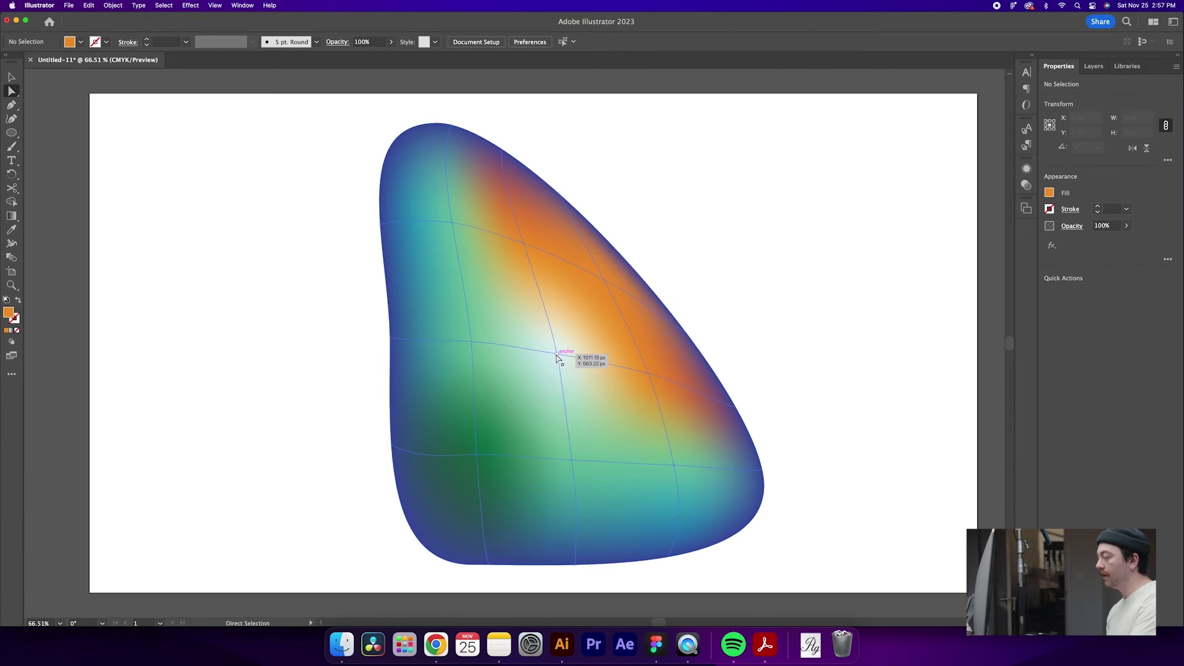
{"action": "left_click", "coordinate": [558, 354]}
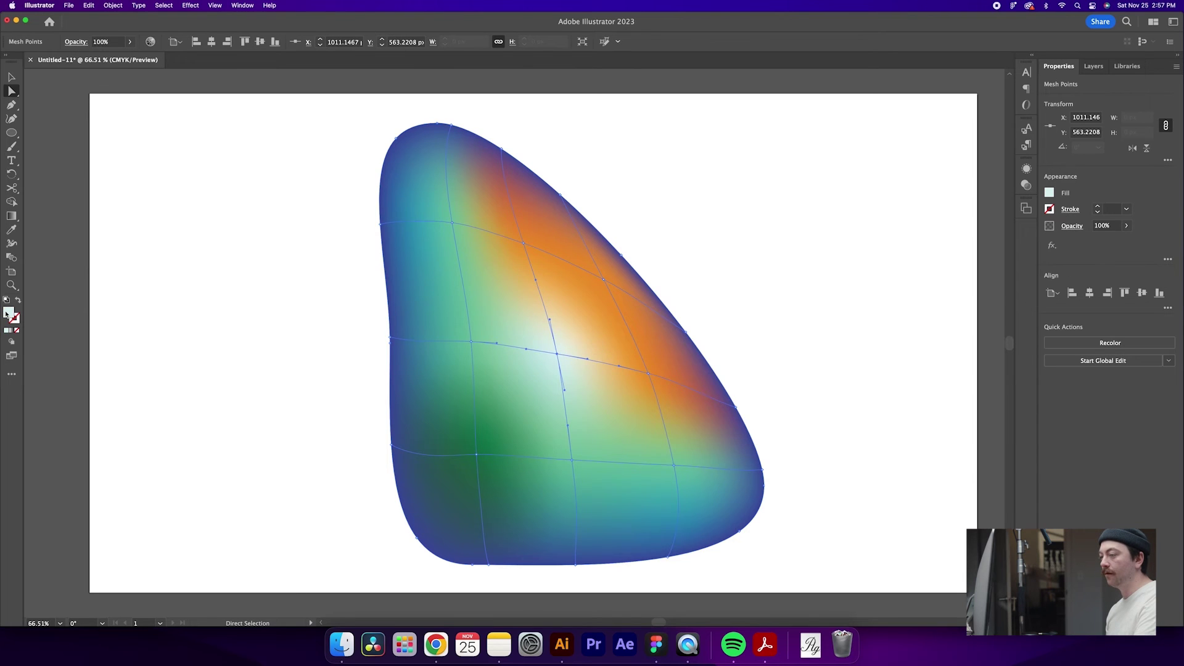
Color the centre mesh point pale cyan (b1ddda) as the blob's highlight, then deselect
{"action": "double_click", "coordinate": [7, 313]}
{"action": "left_click_drag", "start_coordinate": [594, 389], "coordinate": [602, 390]}
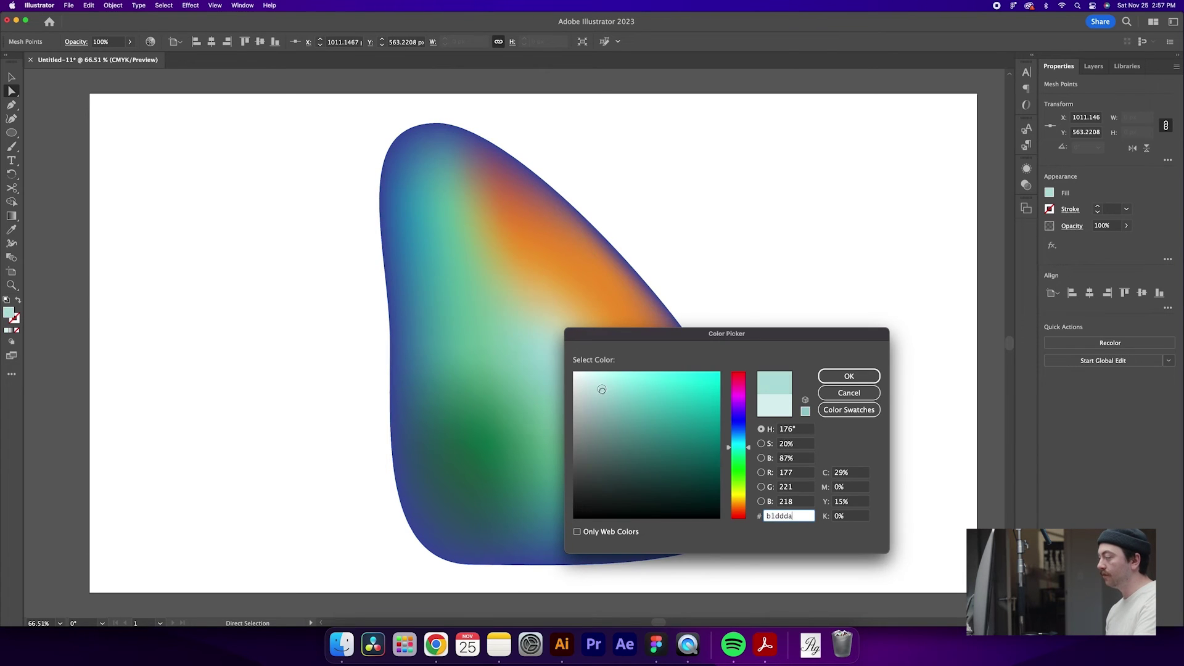
{"action": "key", "text": "Return"}
{"action": "left_click", "coordinate": [937, 329]}
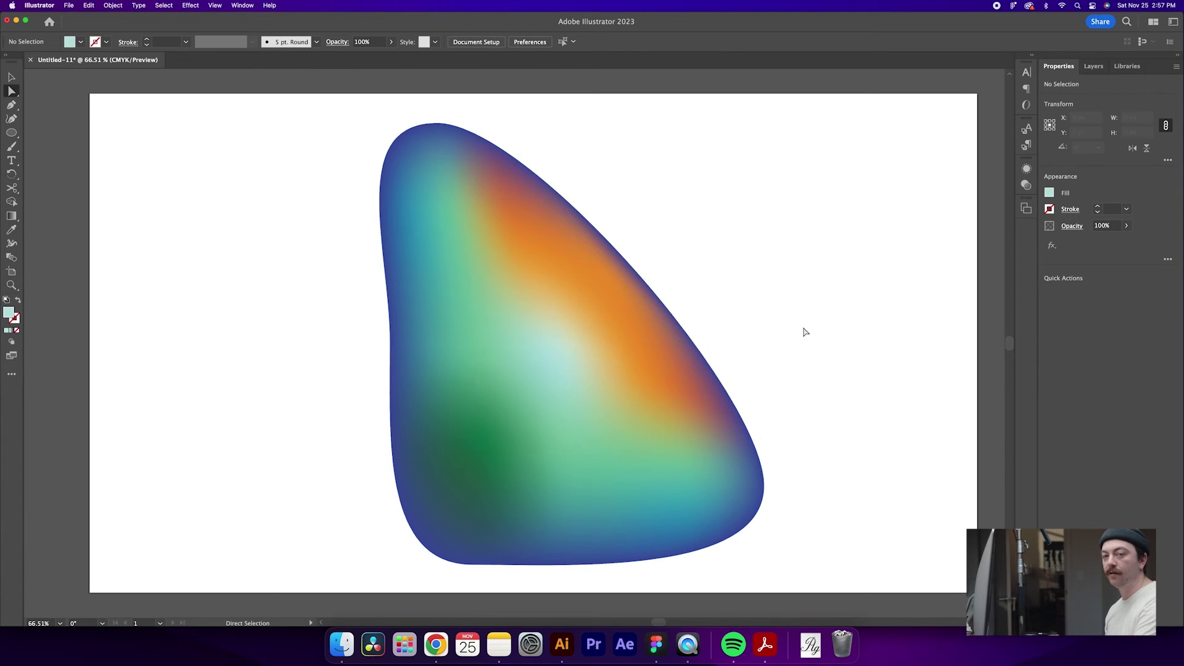
Select the whole blob mesh object with the Selection tool
{"action": "left_click", "coordinate": [507, 325]}
{"action": "key", "text": "v"}
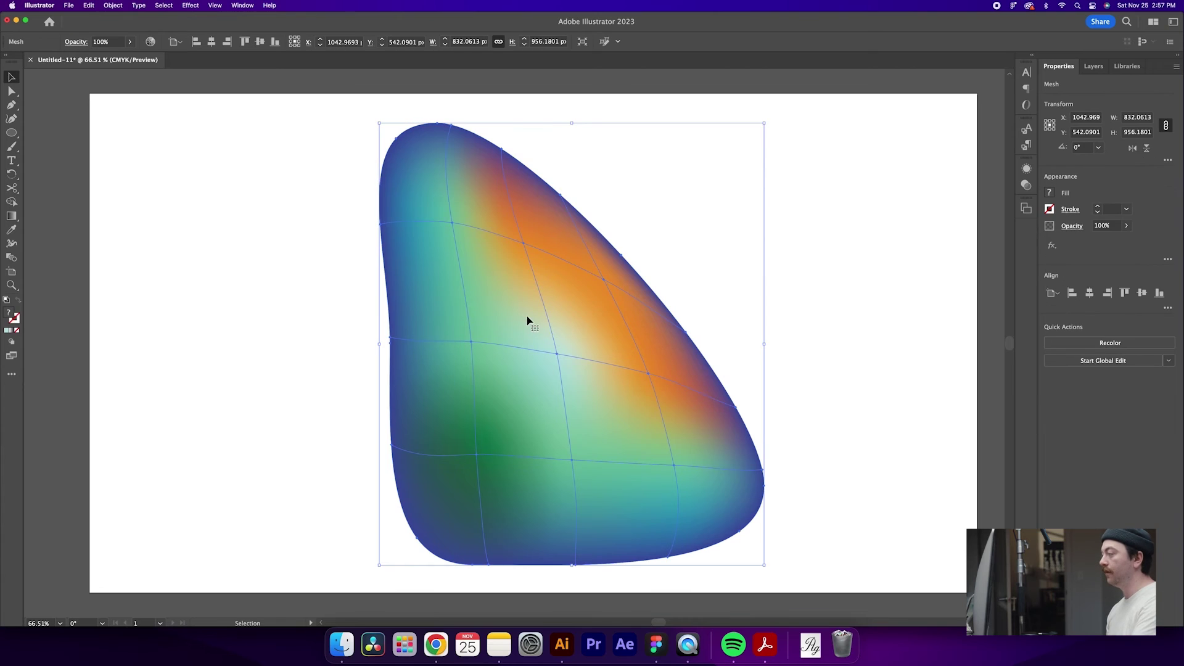
{"action": "left_click", "coordinate": [271, 5]}
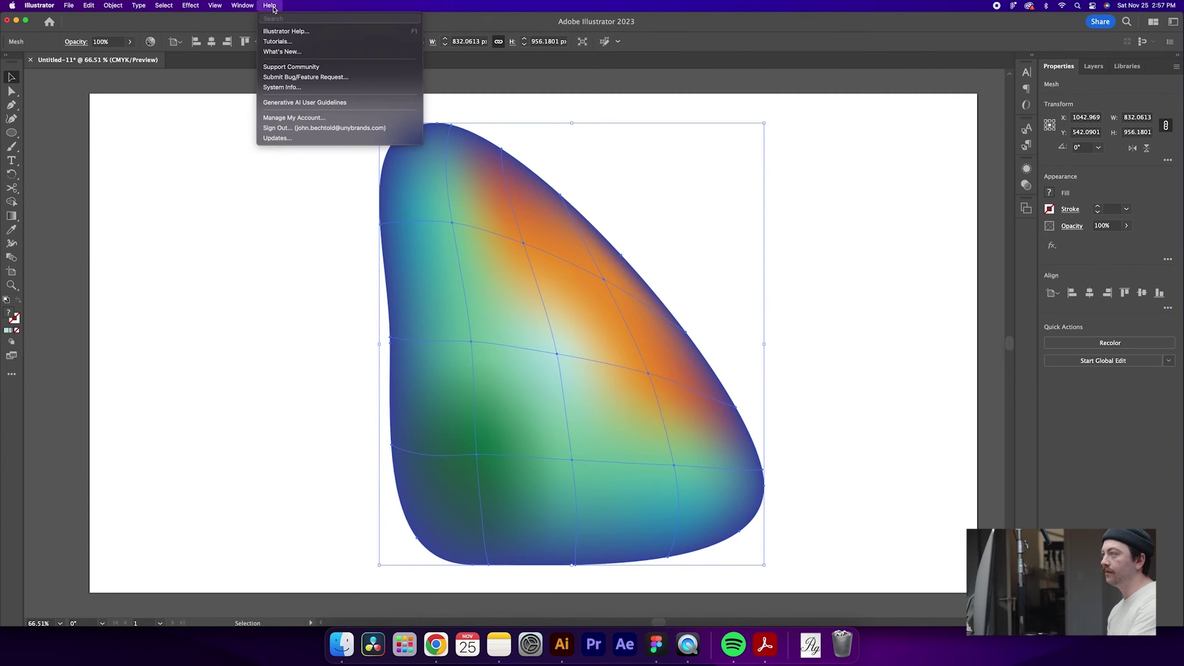
Apply an Artistic Film Grain effect with Grain 4, Highlight Area 0, Intensity 2, then deselect
{"action": "mouse_move", "coordinate": [191, 5]}
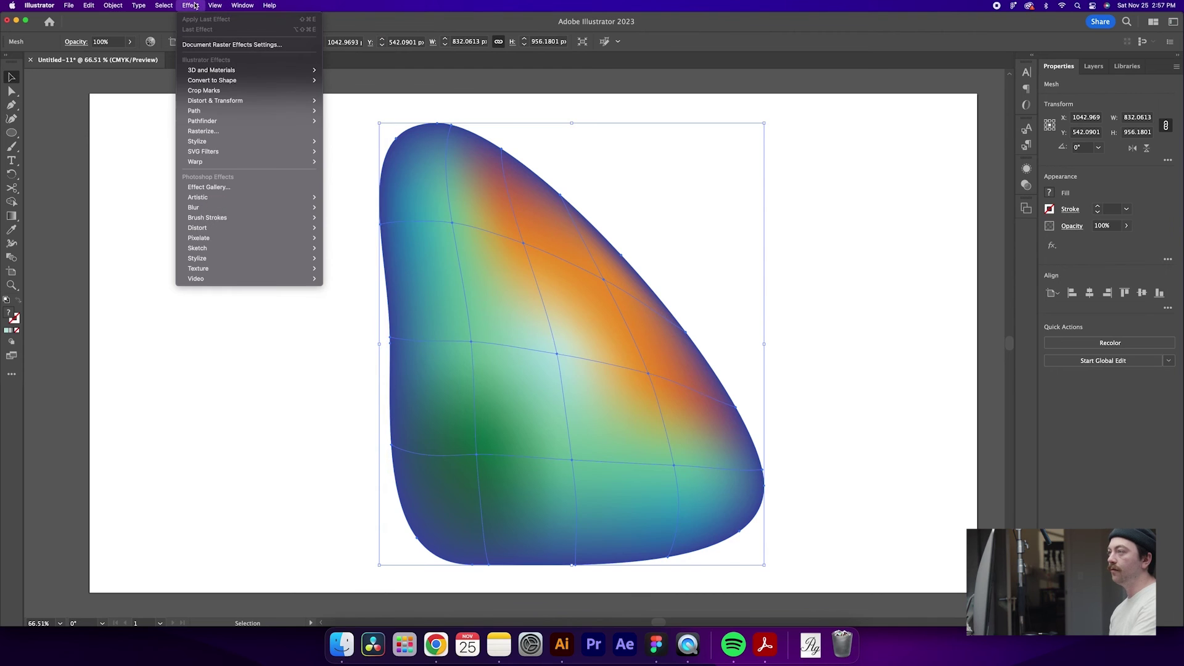
{"action": "mouse_move", "coordinate": [213, 197]}
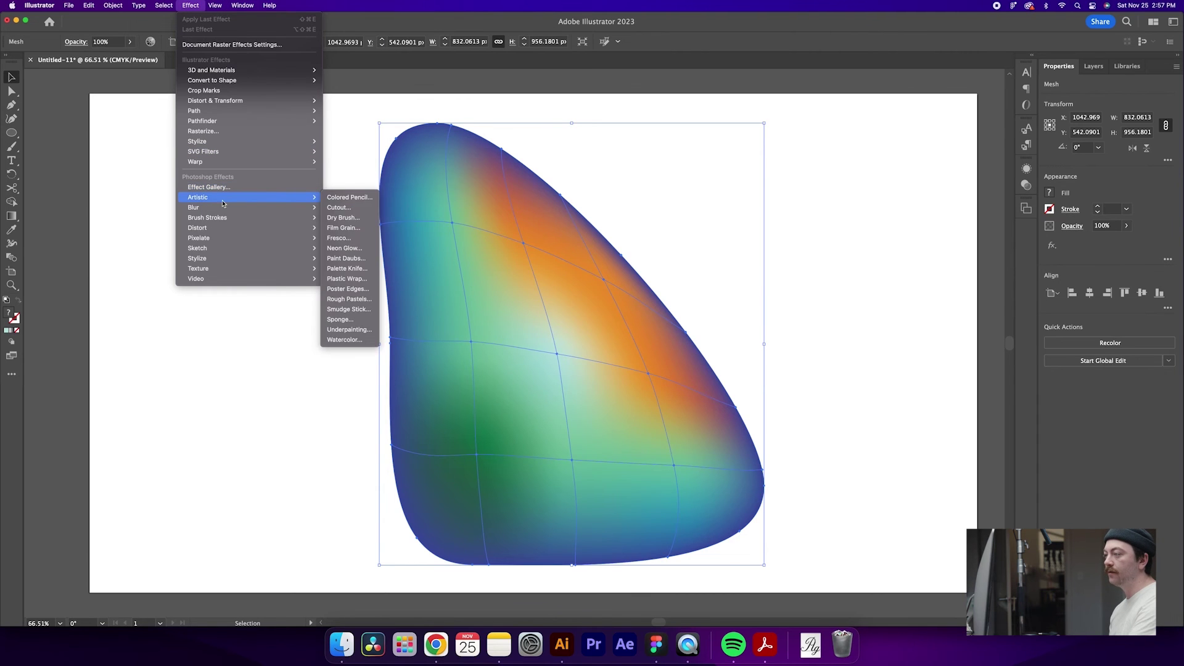
{"action": "left_click", "coordinate": [364, 228]}
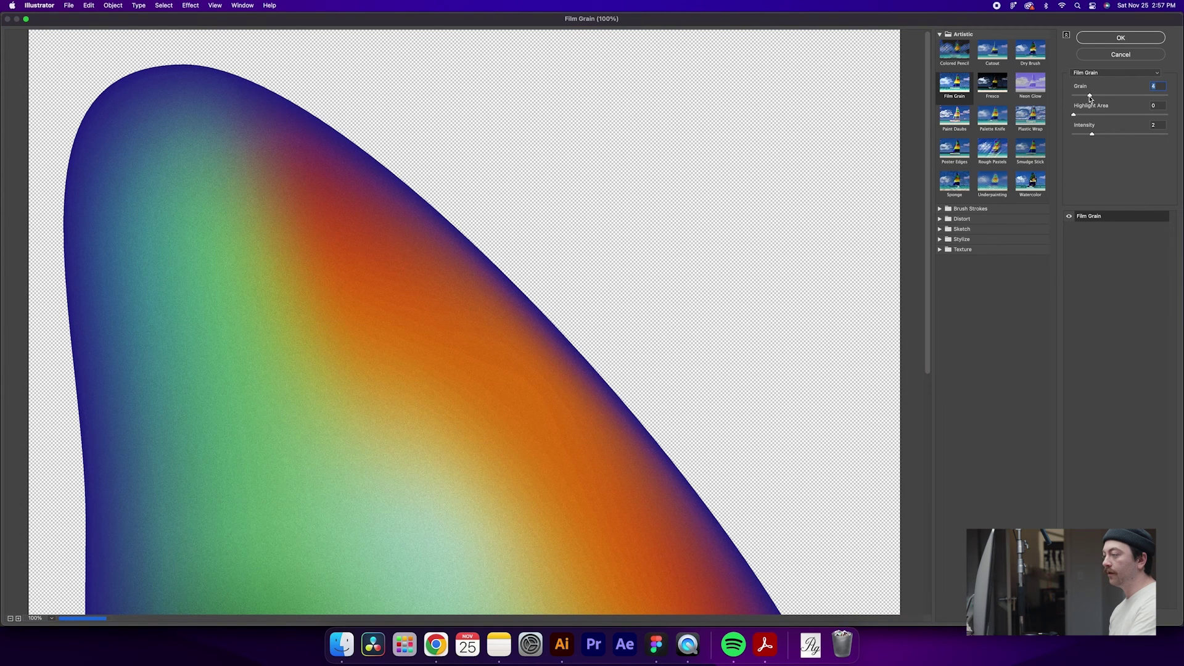
{"action": "left_click_drag", "start_coordinate": [1088, 99], "coordinate": [1091, 99]}
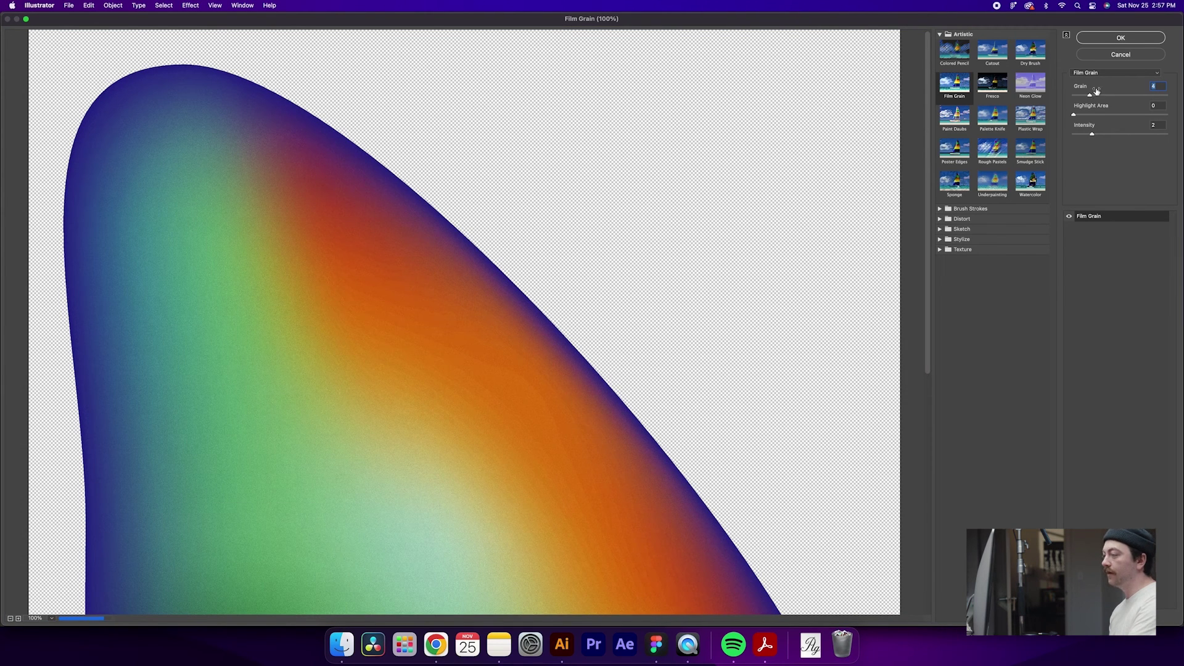
{"action": "left_click", "coordinate": [1117, 40]}
{"action": "left_click", "coordinate": [872, 239]}
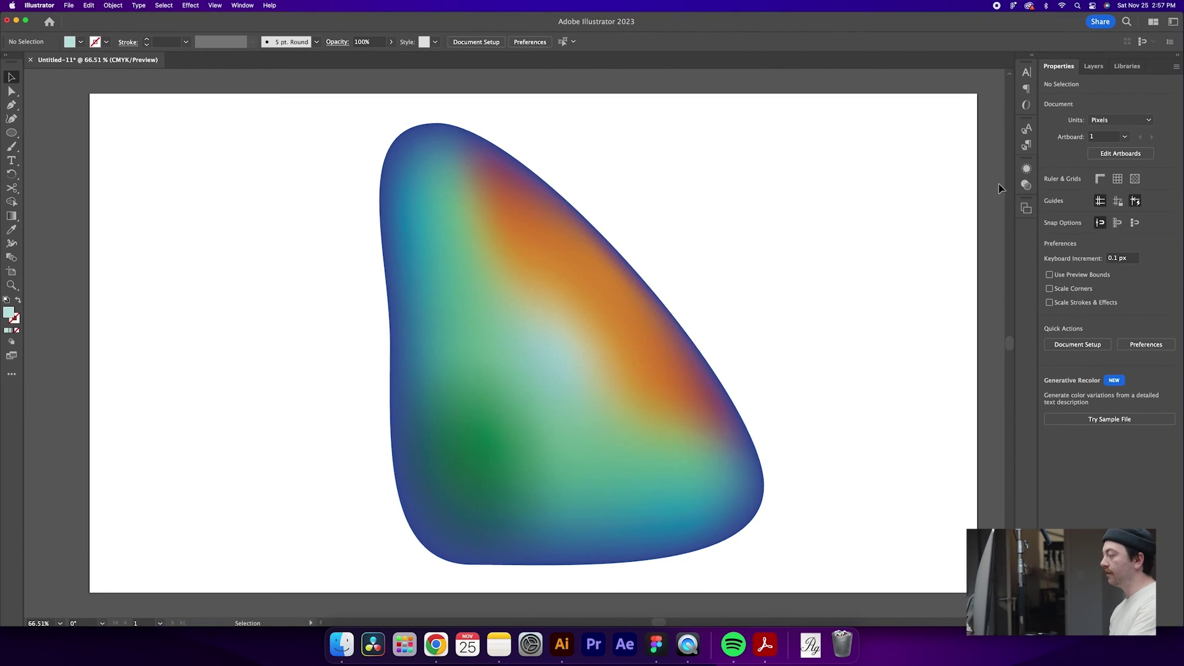
{"action": "key", "text": "super+equal"}
{"action": "key", "text": "super+equal"}
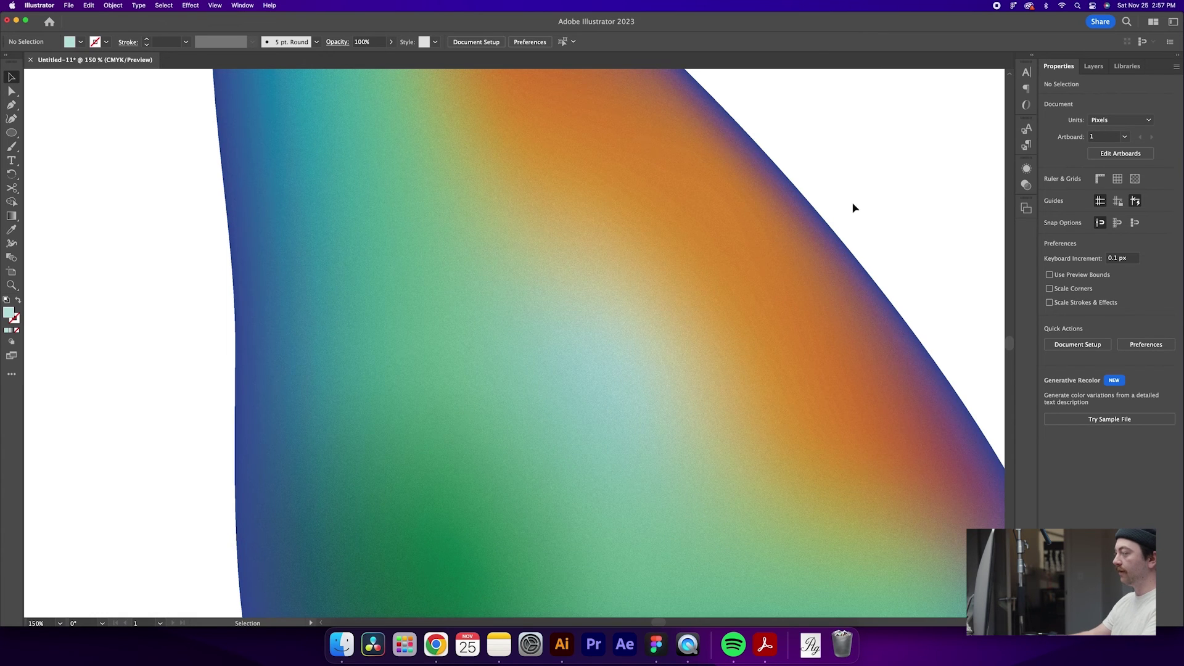
{"action": "scroll", "coordinate": [828, 210], "scroll_direction": "up", "scroll_amount": 6}
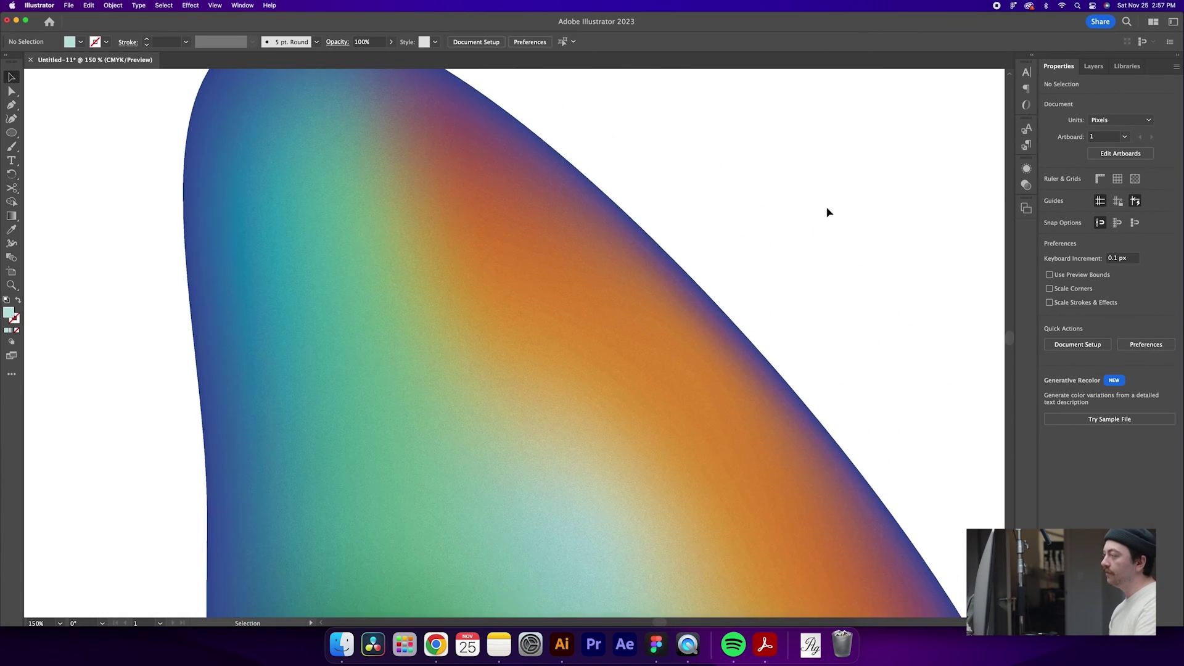
{"action": "scroll", "coordinate": [829, 212], "scroll_direction": "up", "scroll_amount": 2}
{"action": "scroll", "coordinate": [829, 211], "scroll_direction": "down", "scroll_amount": 5}
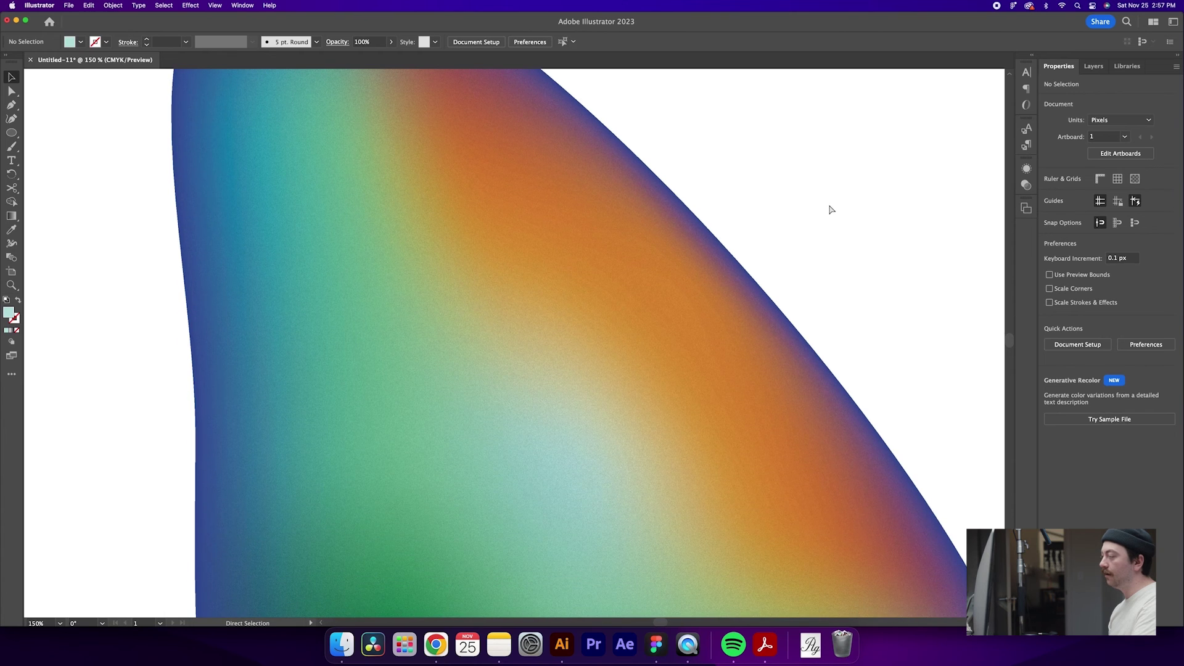
{"action": "key", "text": "super+minus"}
{"action": "key", "text": "super+minus"}
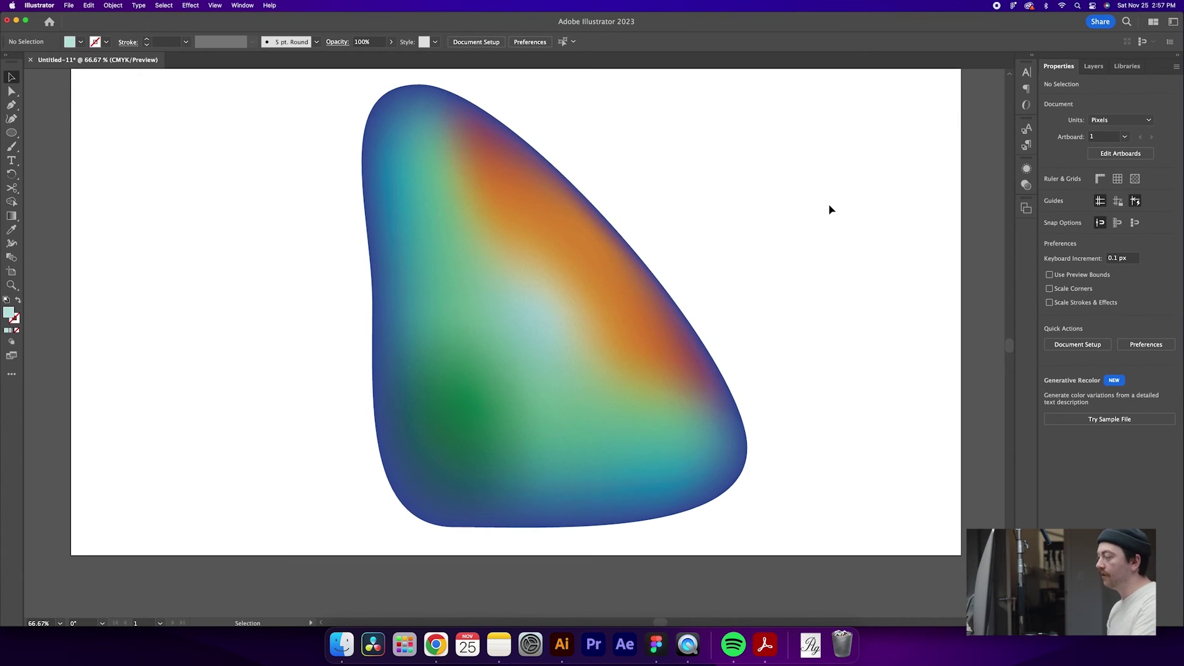